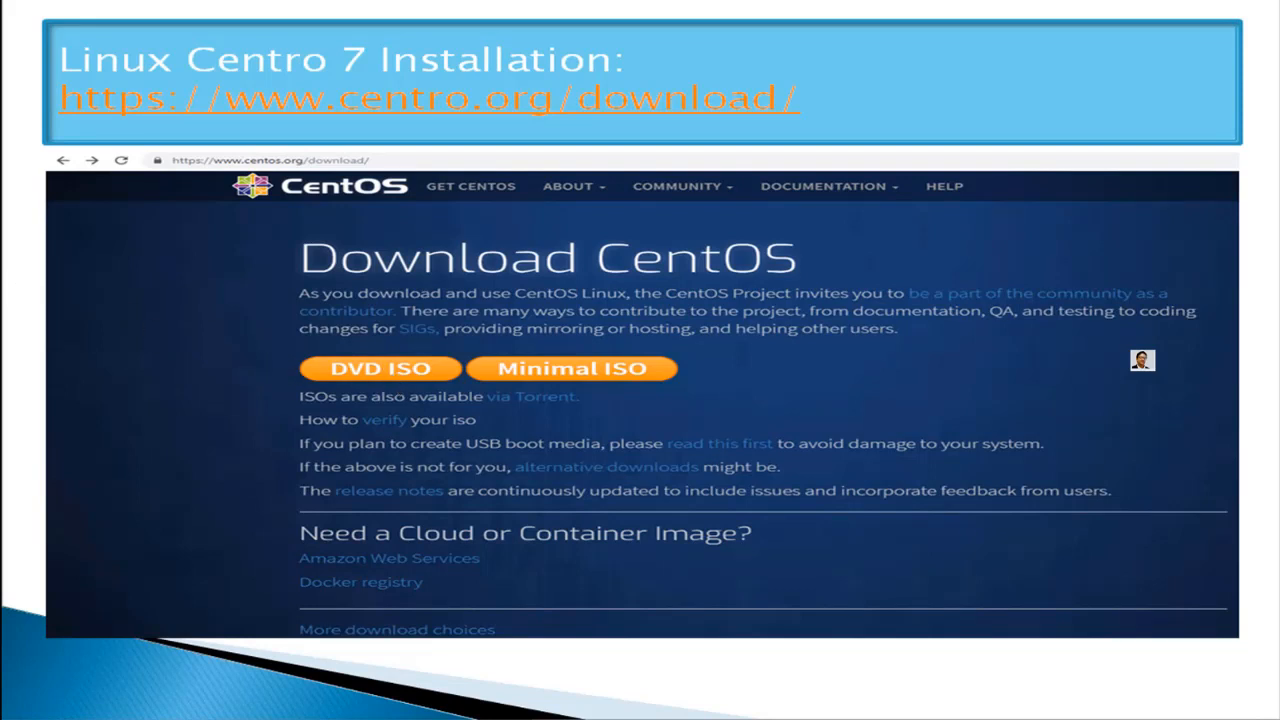
- Advance the presentation to the slide listing CentOS 7 ISO download mirrors
{"action": "key", "text": "Right"}
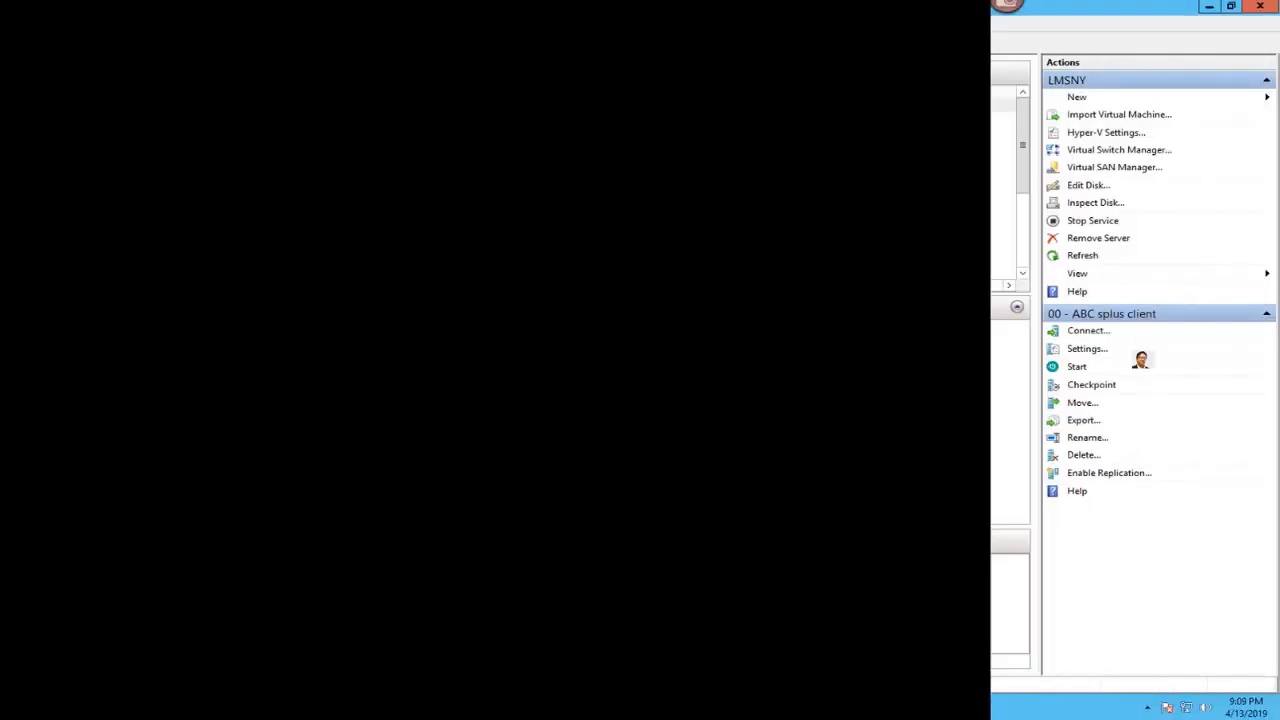
- Launch the New Virtual Machine Wizard from the Actions pane's New menu
{"action": "left_click", "coordinate": [1075, 97]}
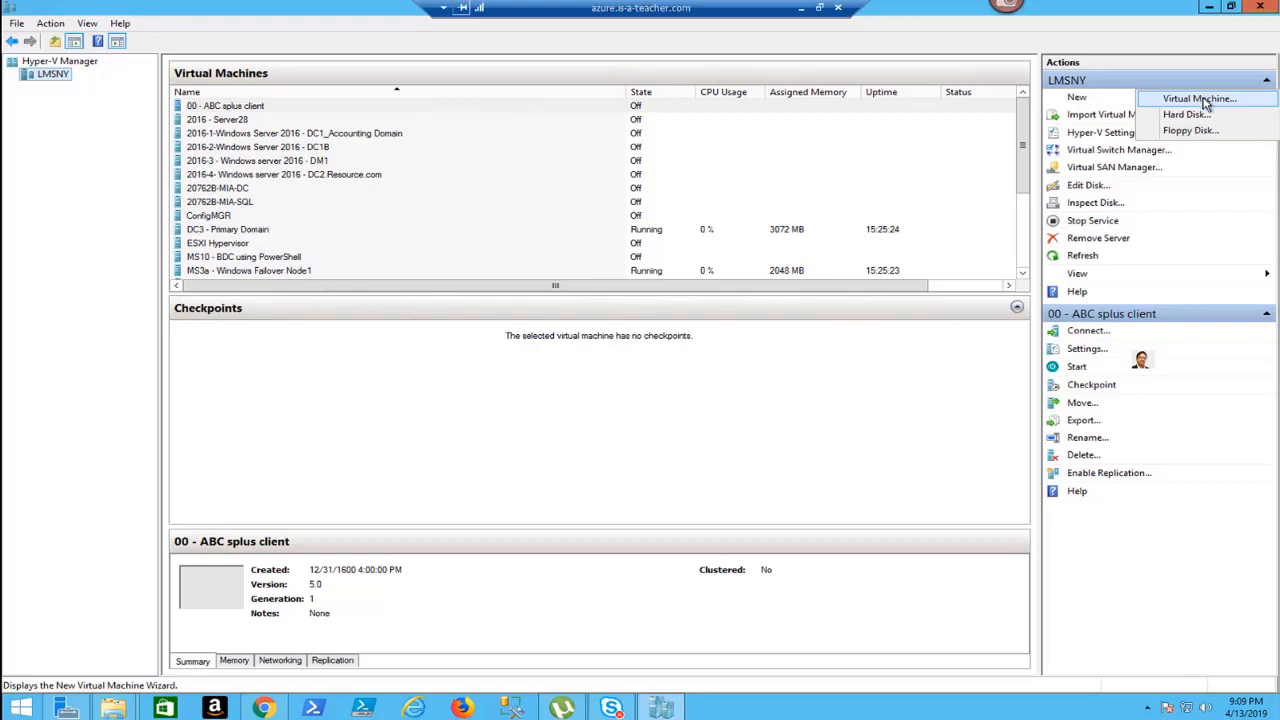
{"action": "left_click", "coordinate": [1201, 101]}
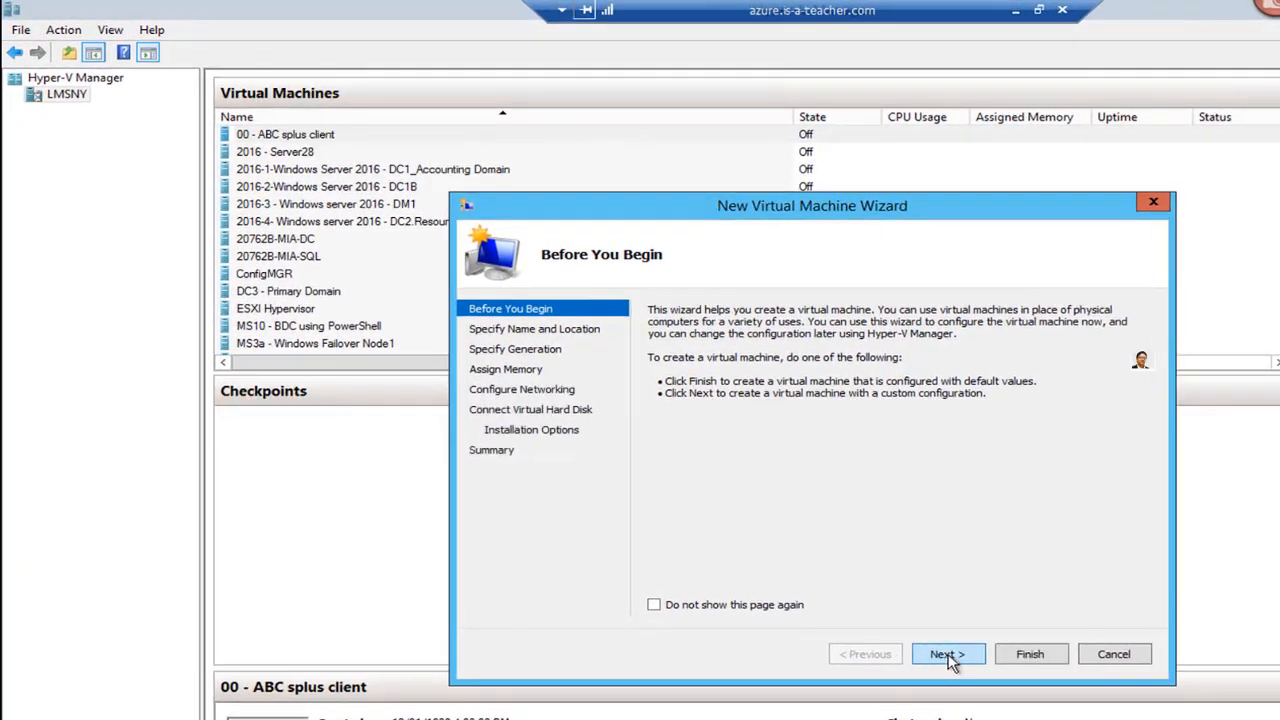
- Name the new VM CentroDesktop1 and keep it as Generation 1
{"action": "left_click", "coordinate": [945, 656]}
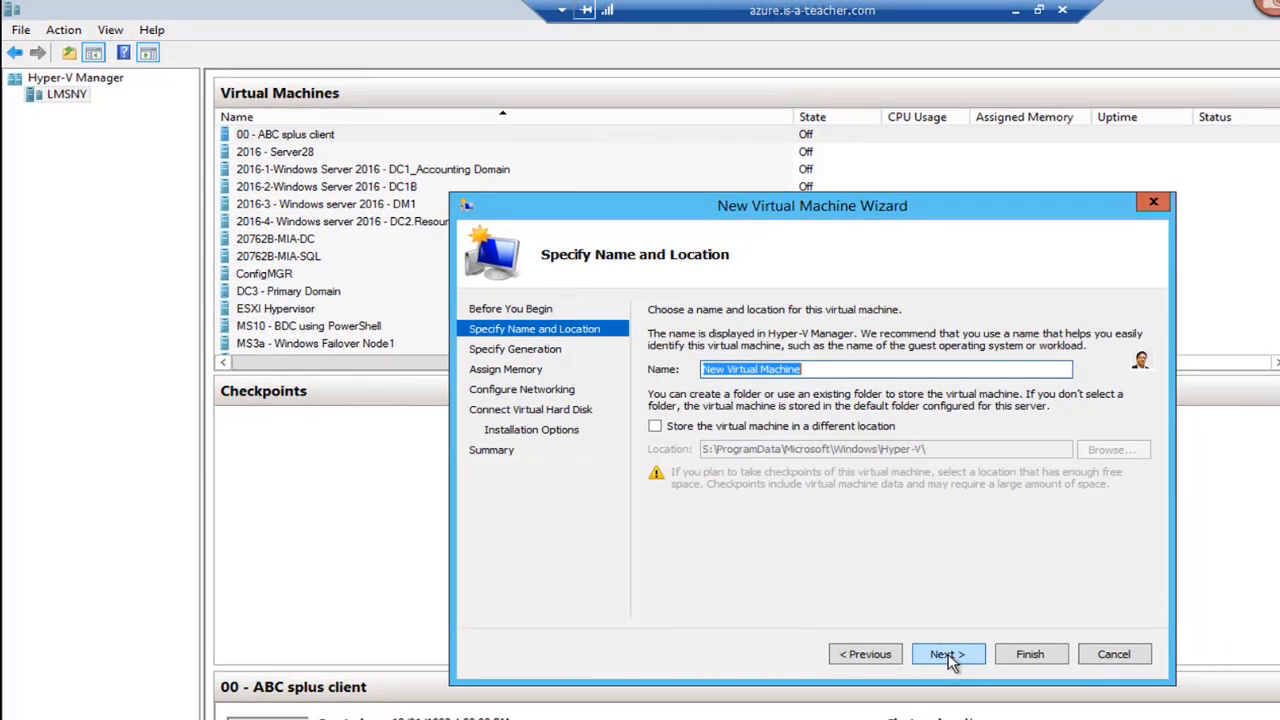
{"action": "type", "text": "CentroDesktop"}
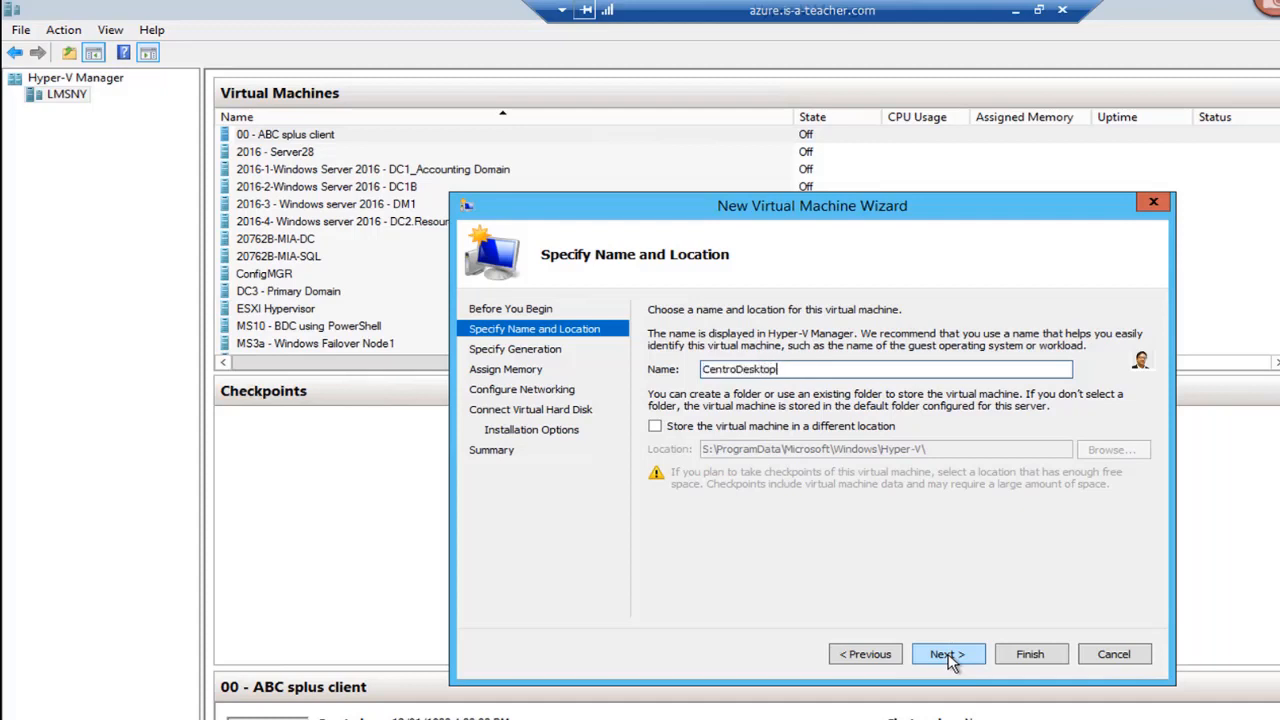
{"action": "type", "text": "1"}
{"action": "left_click", "coordinate": [955, 658]}
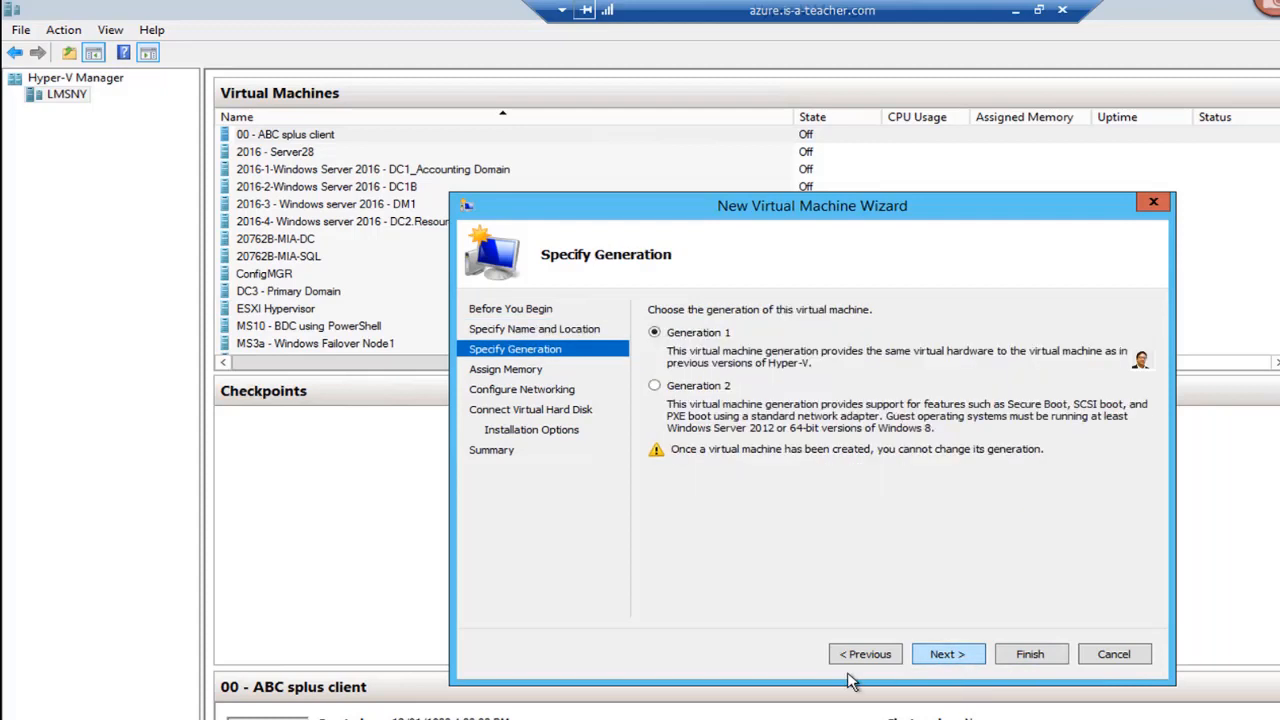
{"action": "left_click", "coordinate": [948, 658]}
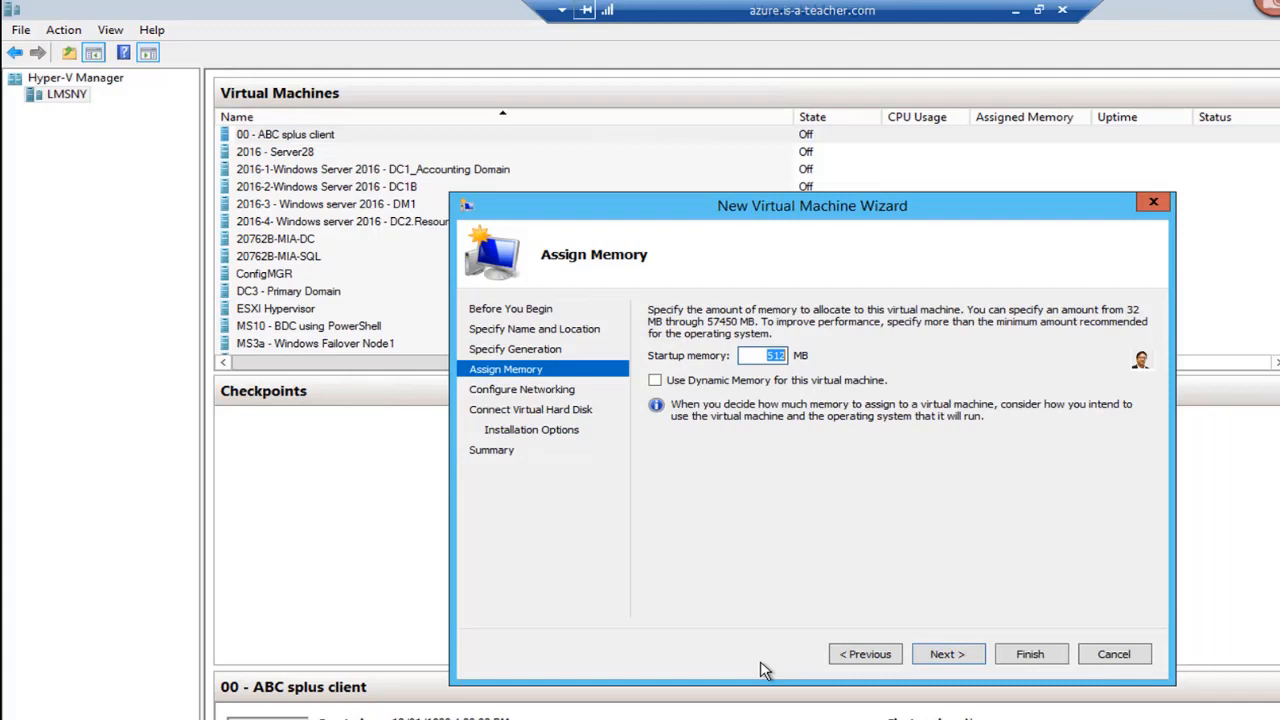
- Give the VM 1024 MB startup memory and connect it to the Controller #3 virtual switch
{"action": "type", "text": "1024"}
{"action": "left_click", "coordinate": [955, 655]}
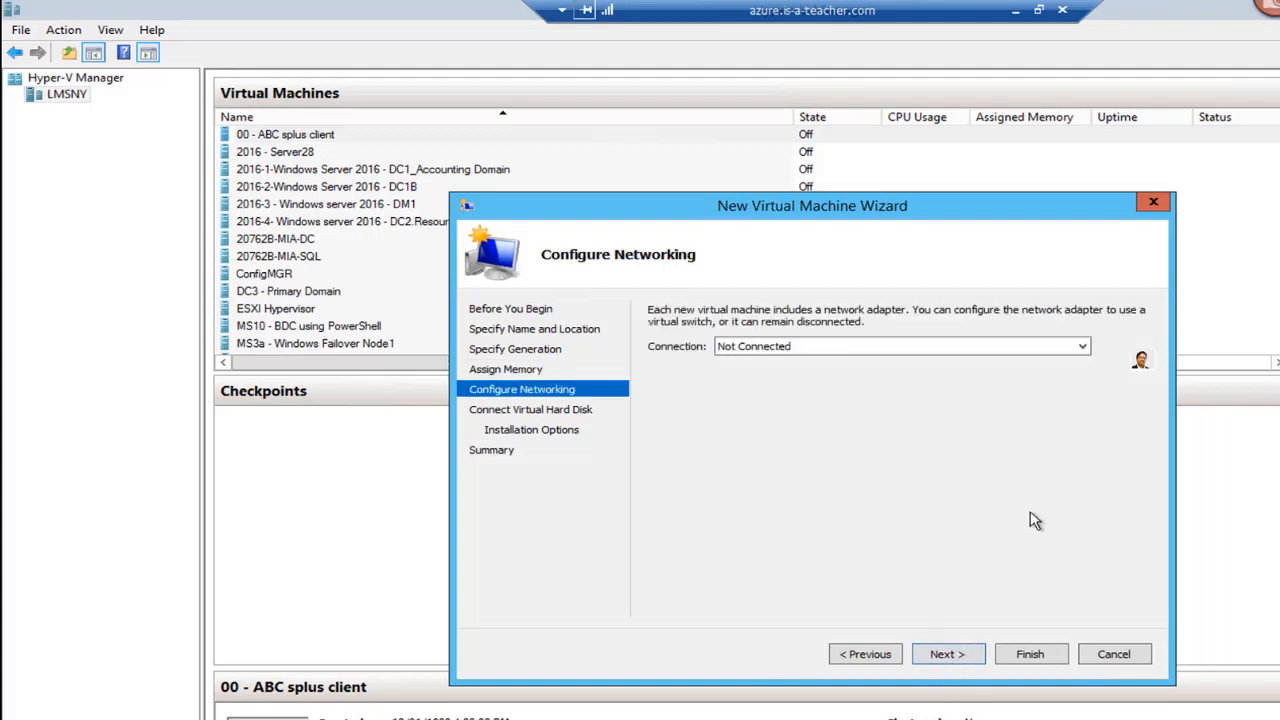
{"action": "left_click", "coordinate": [1082, 346]}
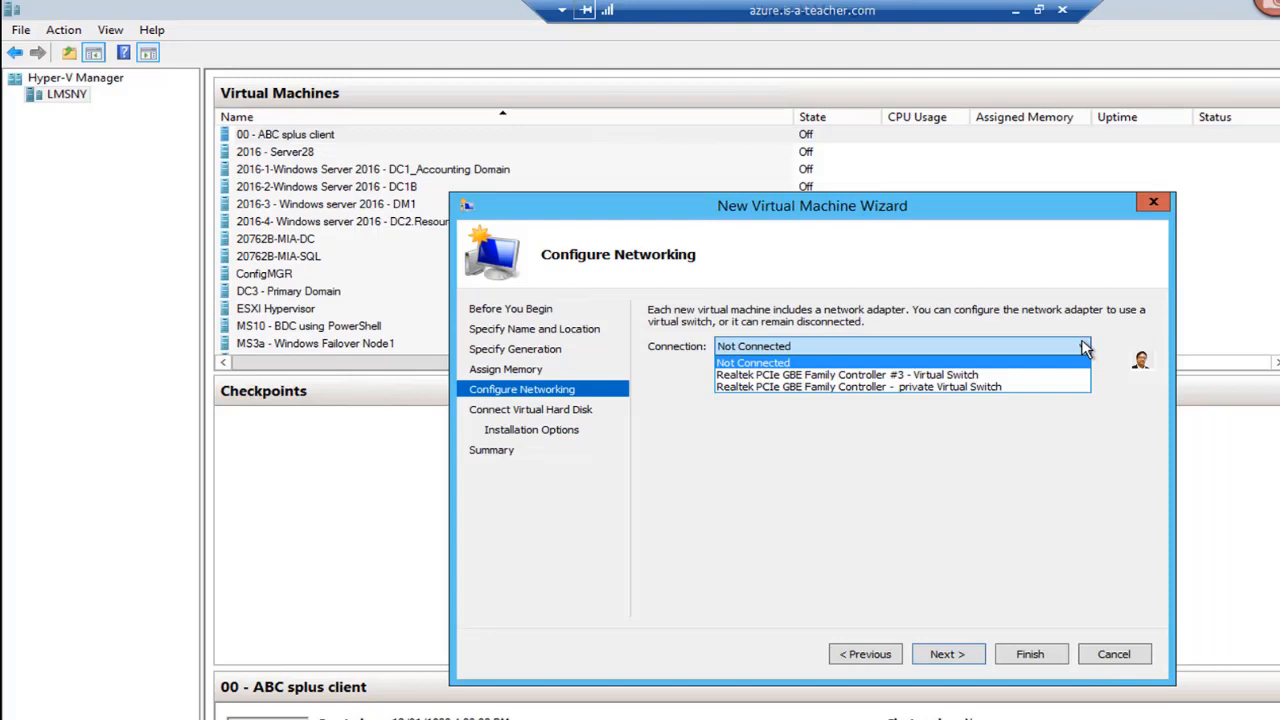
{"action": "left_click", "coordinate": [822, 376]}
{"action": "left_click", "coordinate": [945, 655]}
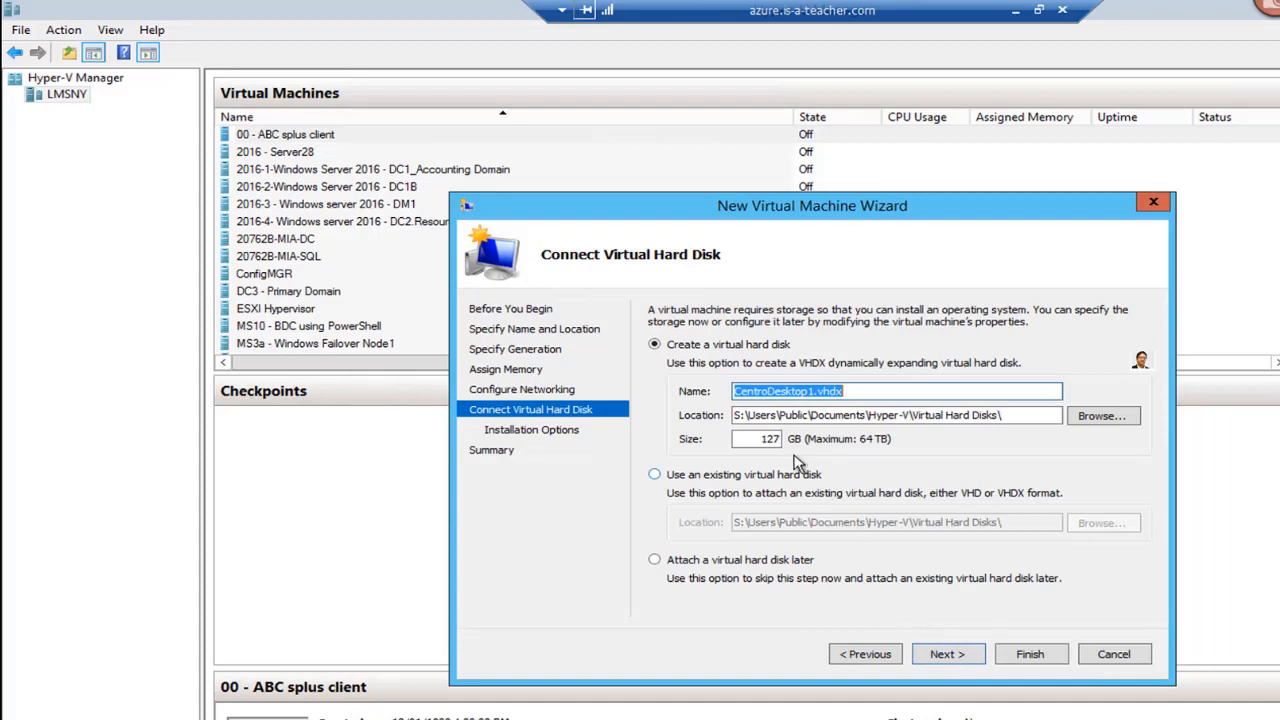
- Set the CentroDesktop1.vhdx virtual hard disk size to 100 GB
{"action": "key", "text": "Tab"}
{"action": "key", "text": "Tab"}
{"action": "key", "text": "Tab"}
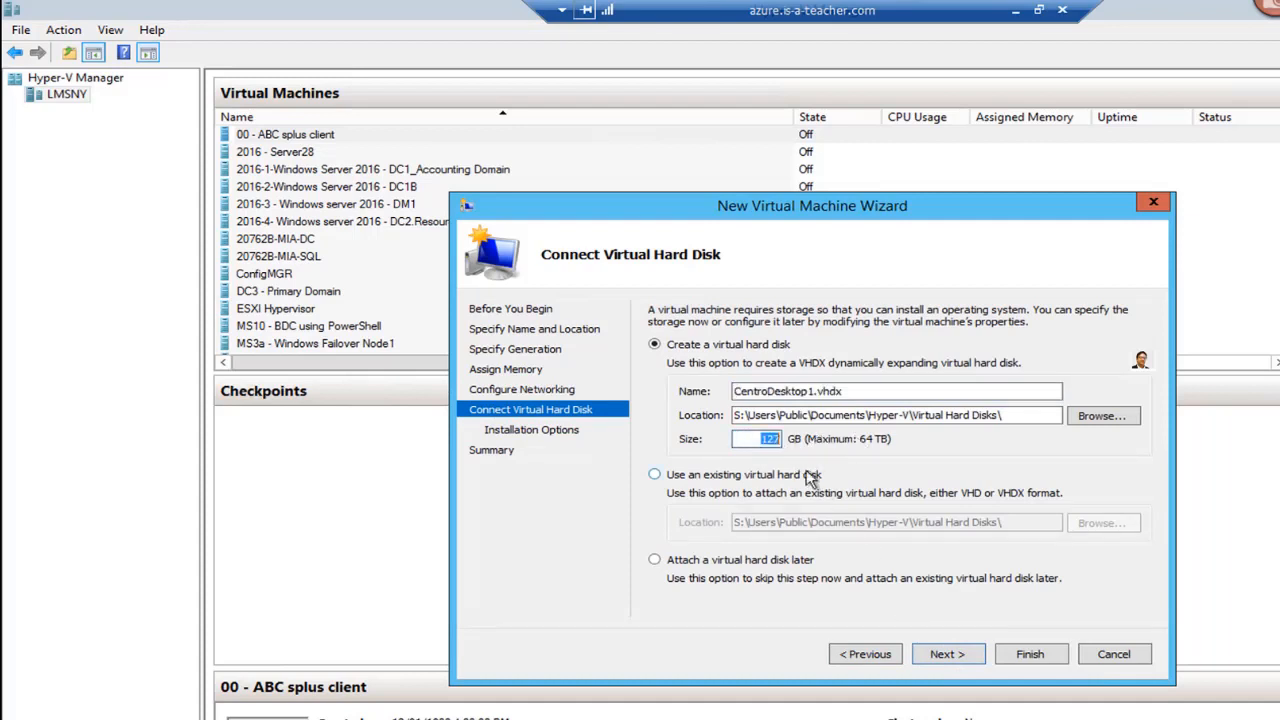
{"action": "type", "text": "100"}
{"action": "left_click", "coordinate": [948, 656]}
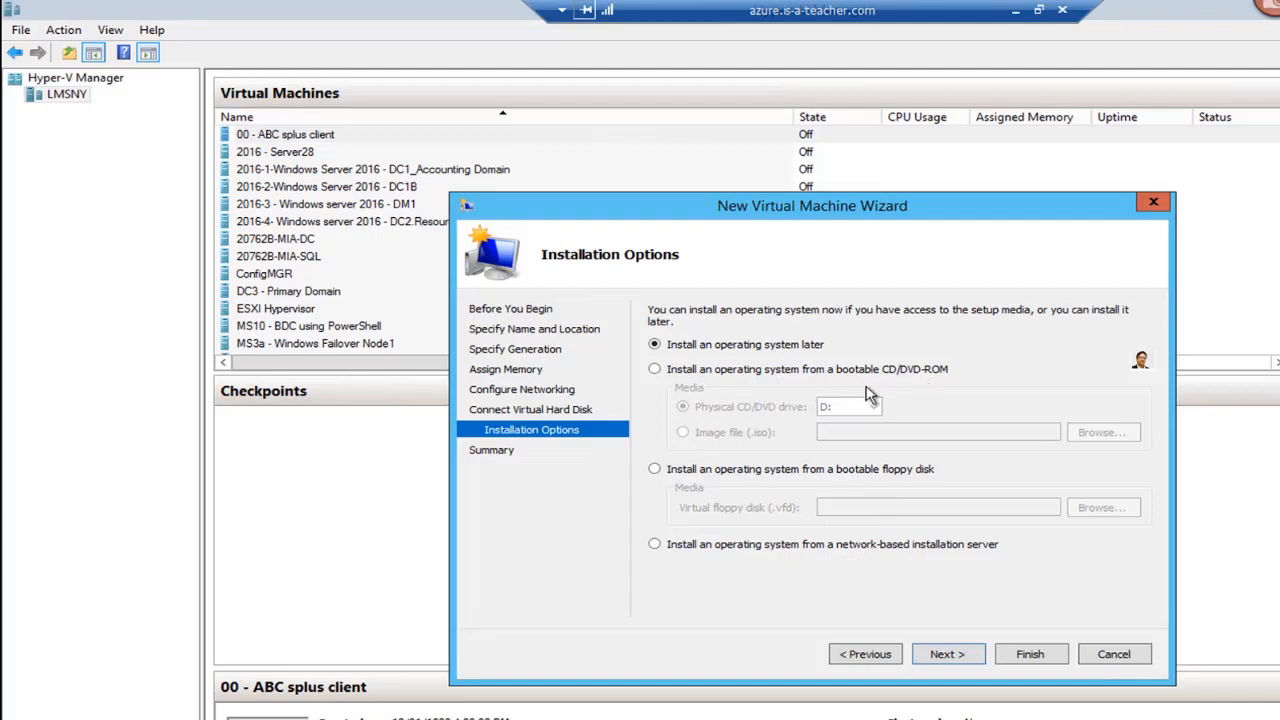
- Choose the CentOS-7-x86_64-DVD-1810.iso image as bootable CD/DVD install media
{"action": "left_click", "coordinate": [655, 370]}
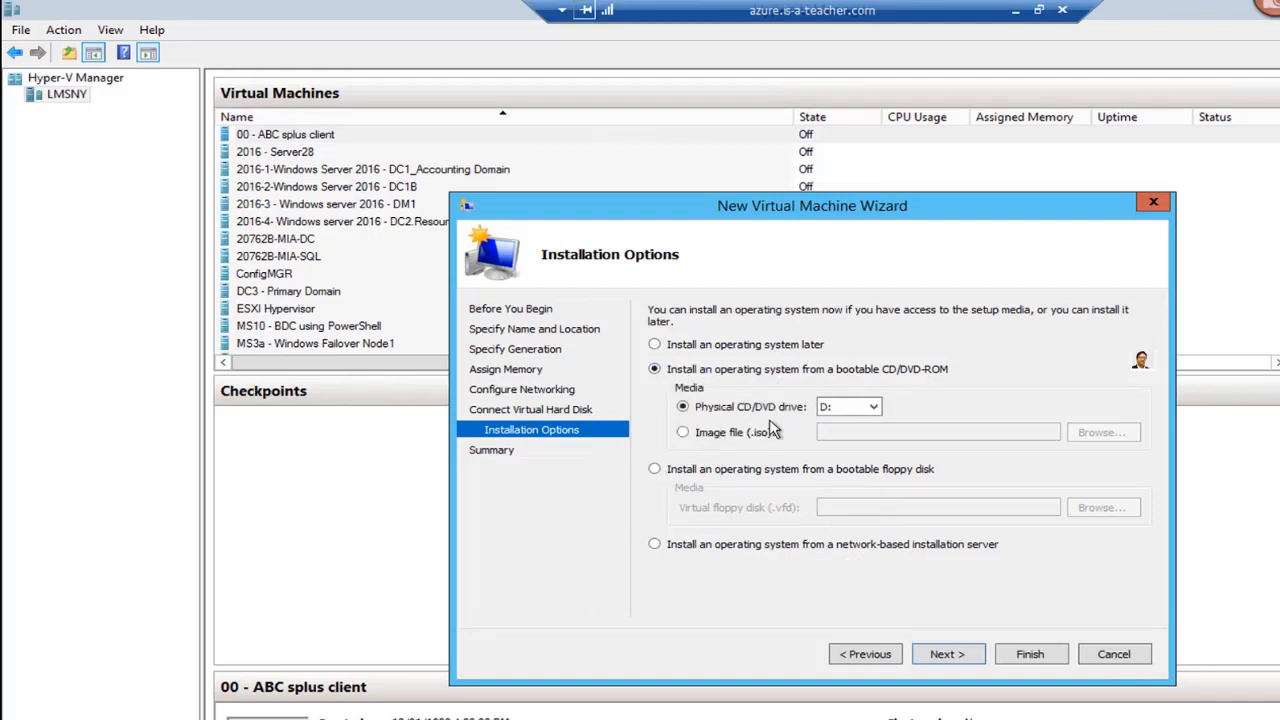
{"action": "left_click", "coordinate": [683, 432]}
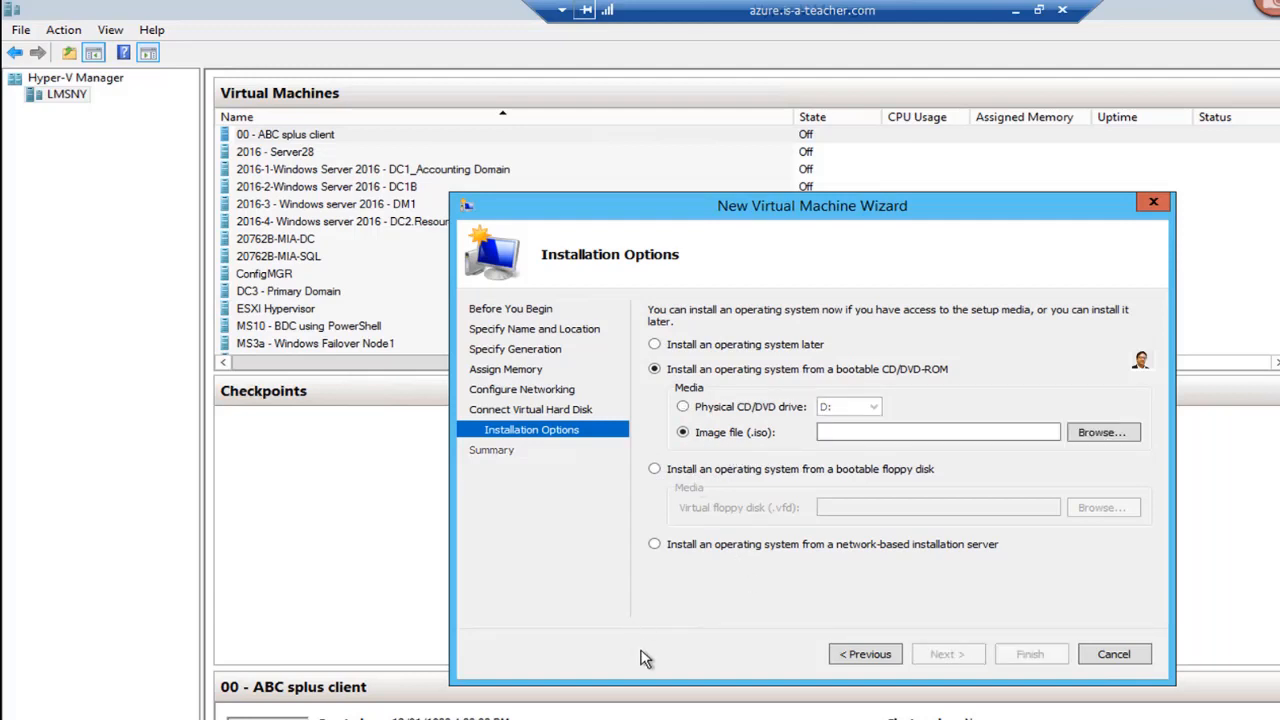
{"action": "left_click", "coordinate": [1093, 433]}
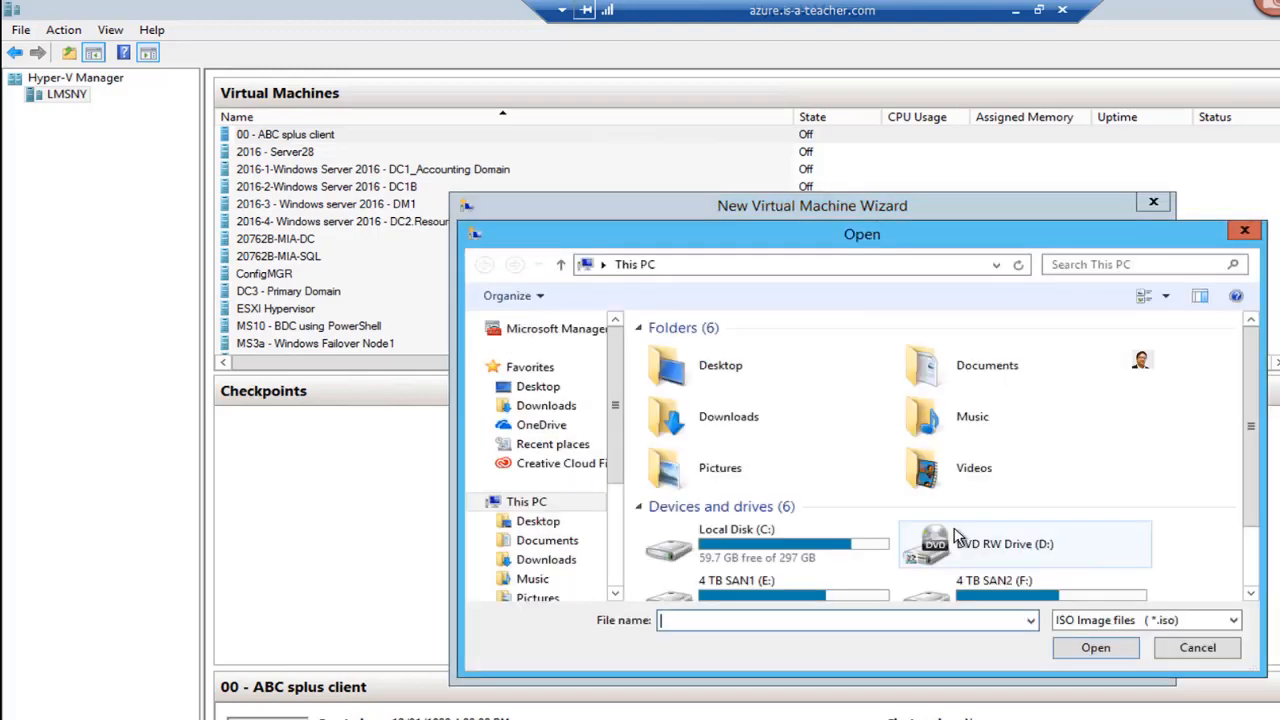
{"action": "left_click", "coordinate": [790, 397]}
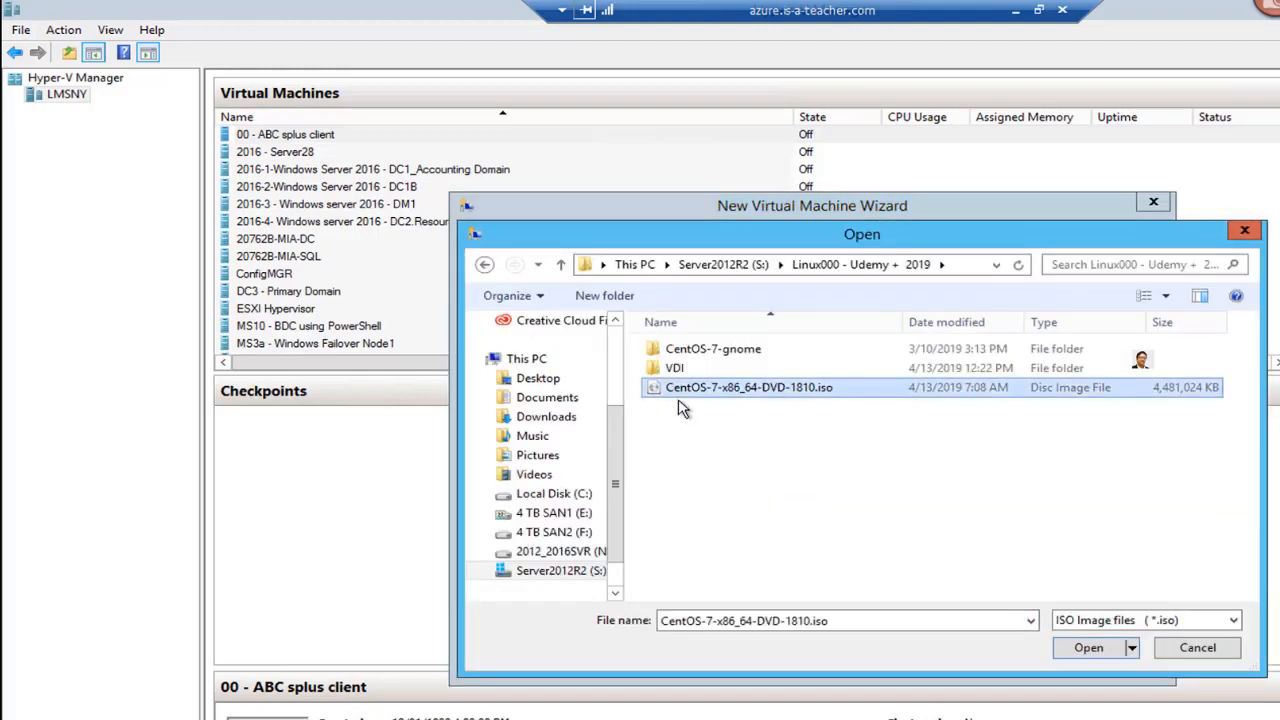
{"action": "left_click", "coordinate": [1088, 647]}
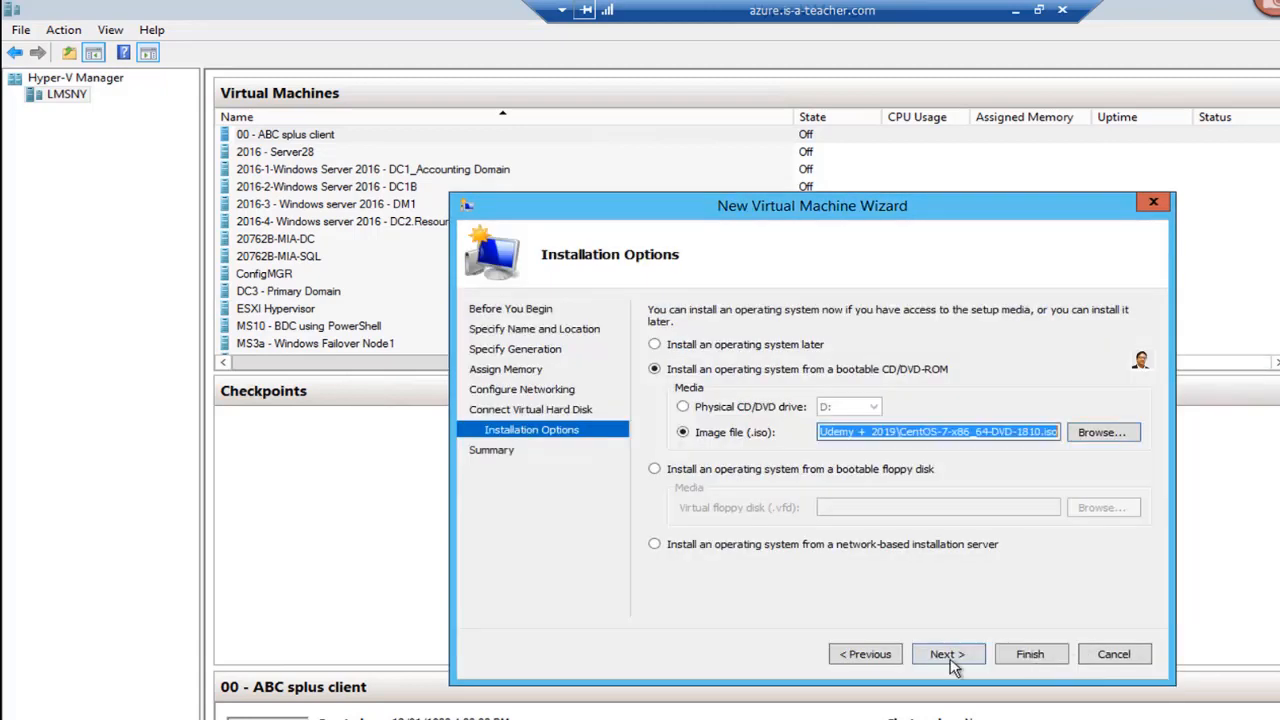
- Review the summary (Generation 1, 1024 MB, CentOS ISO) and finish creating CentroDesktop1
{"action": "left_click", "coordinate": [947, 656]}
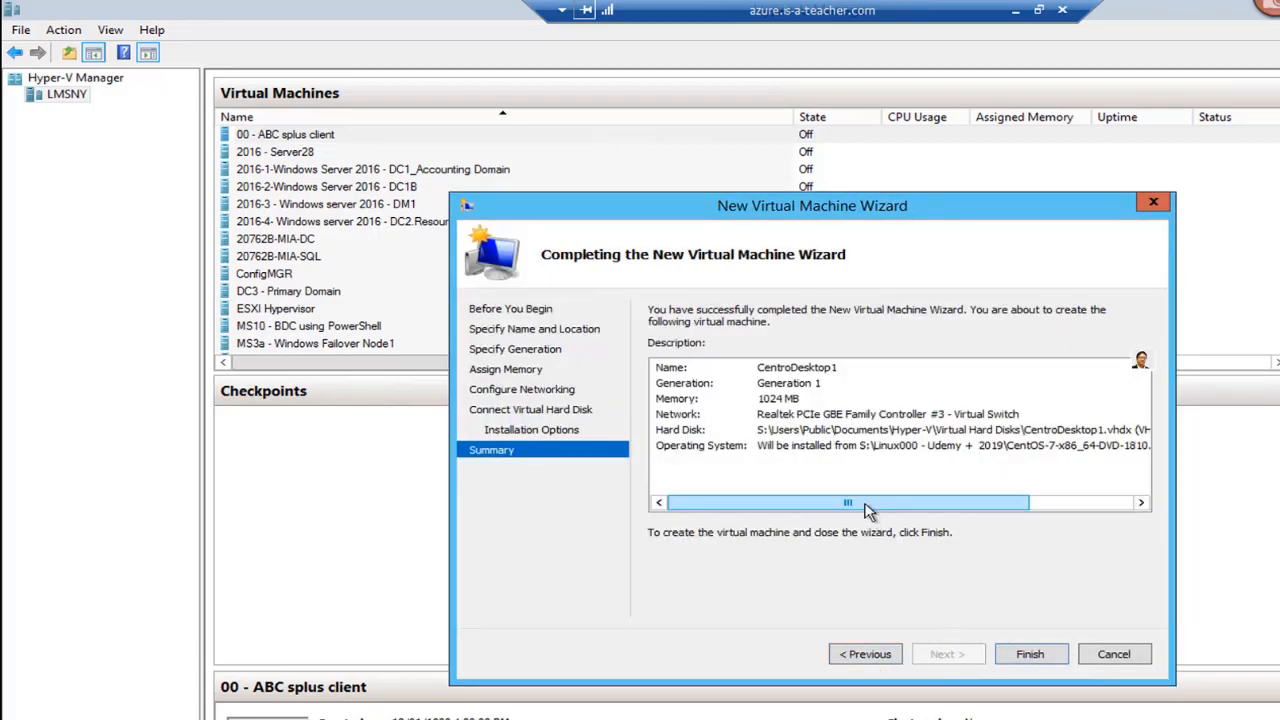
{"action": "left_click_drag", "start_coordinate": [868, 510], "coordinate": [846, 531]}
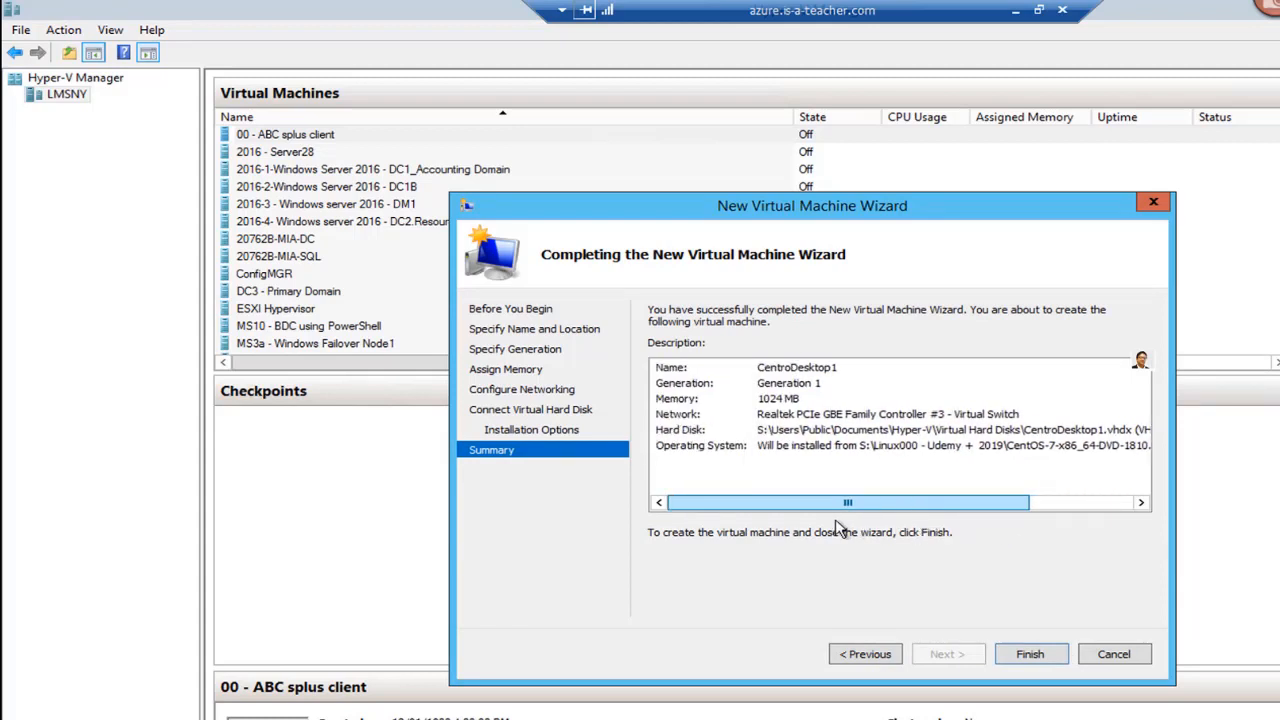
{"action": "left_click", "coordinate": [1030, 655]}
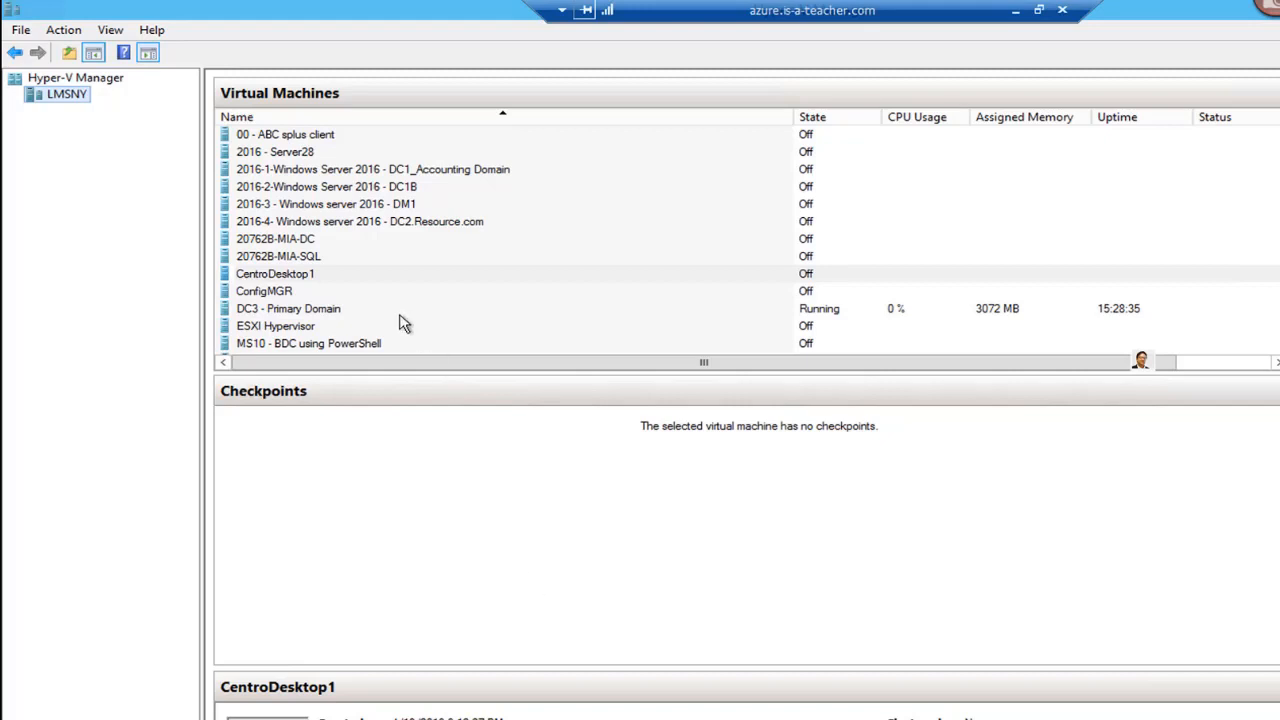
- Append ' - RHLinux' to the CentroDesktop1 VM name, making it 'CentroDesktop1 - RHLinux'
{"action": "left_click", "coordinate": [336, 190]}
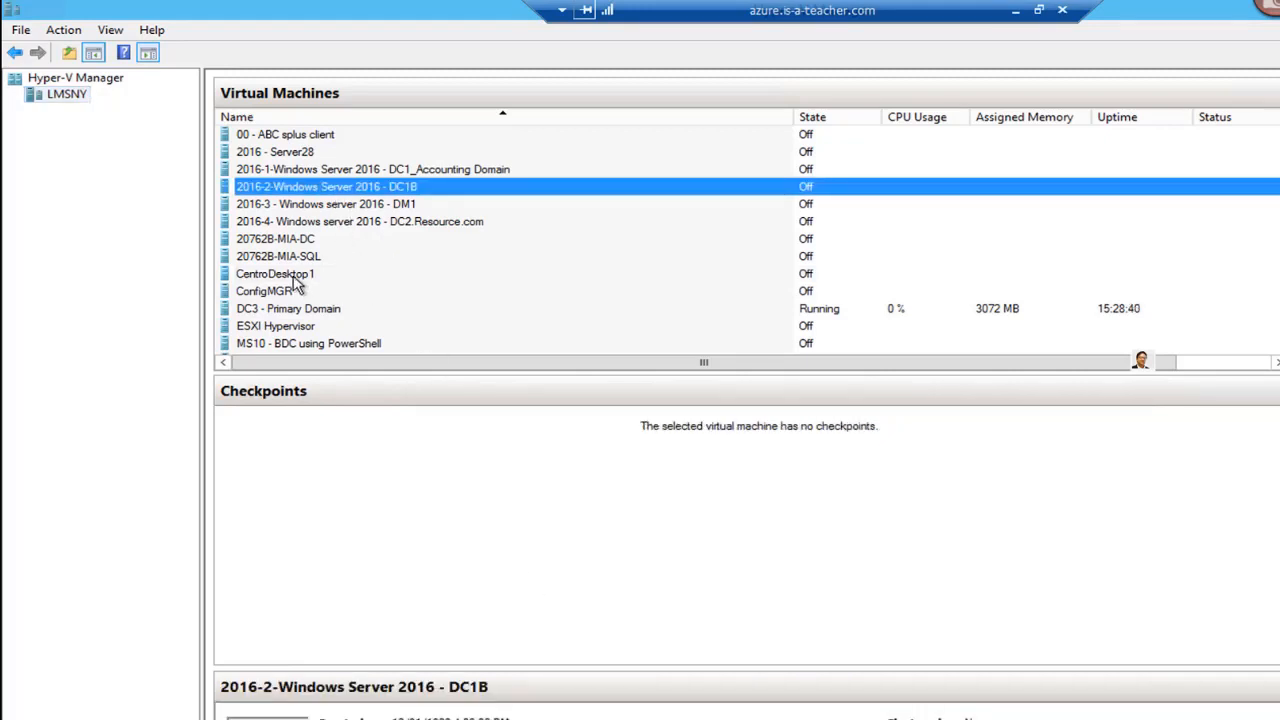
{"action": "left_click", "coordinate": [294, 277]}
{"action": "right_click", "coordinate": [366, 278]}
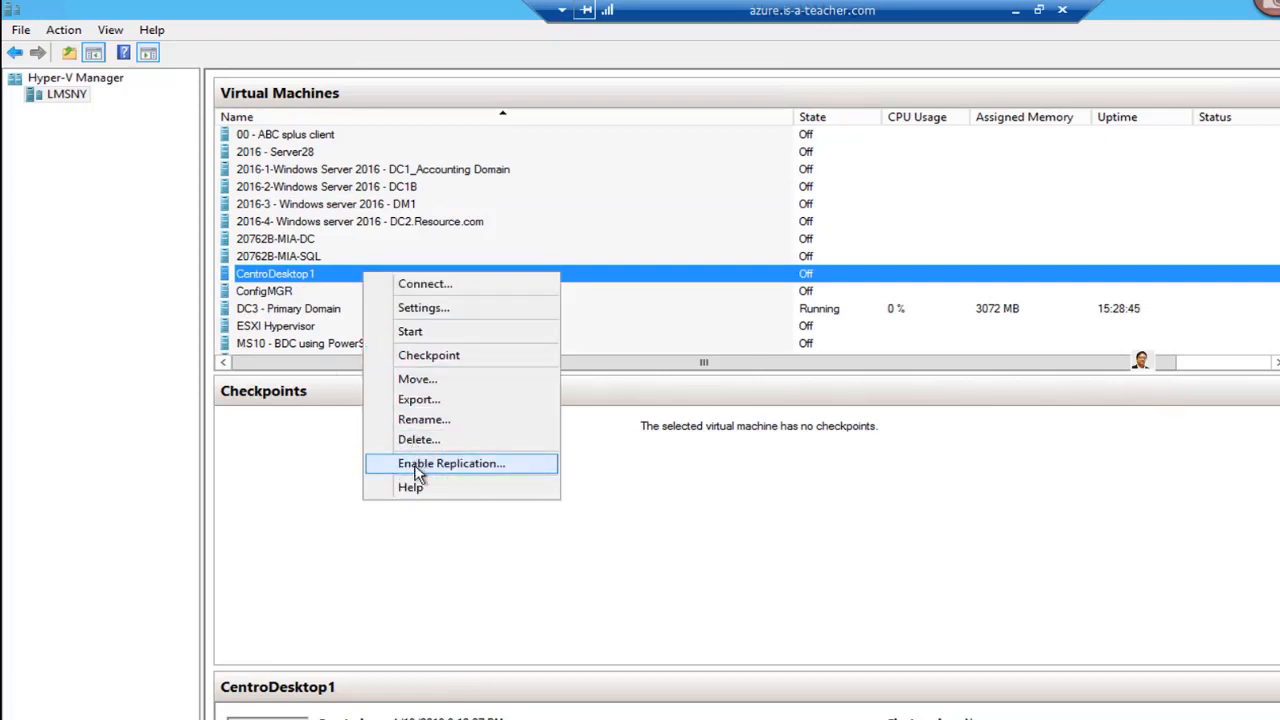
{"action": "left_click", "coordinate": [422, 419]}
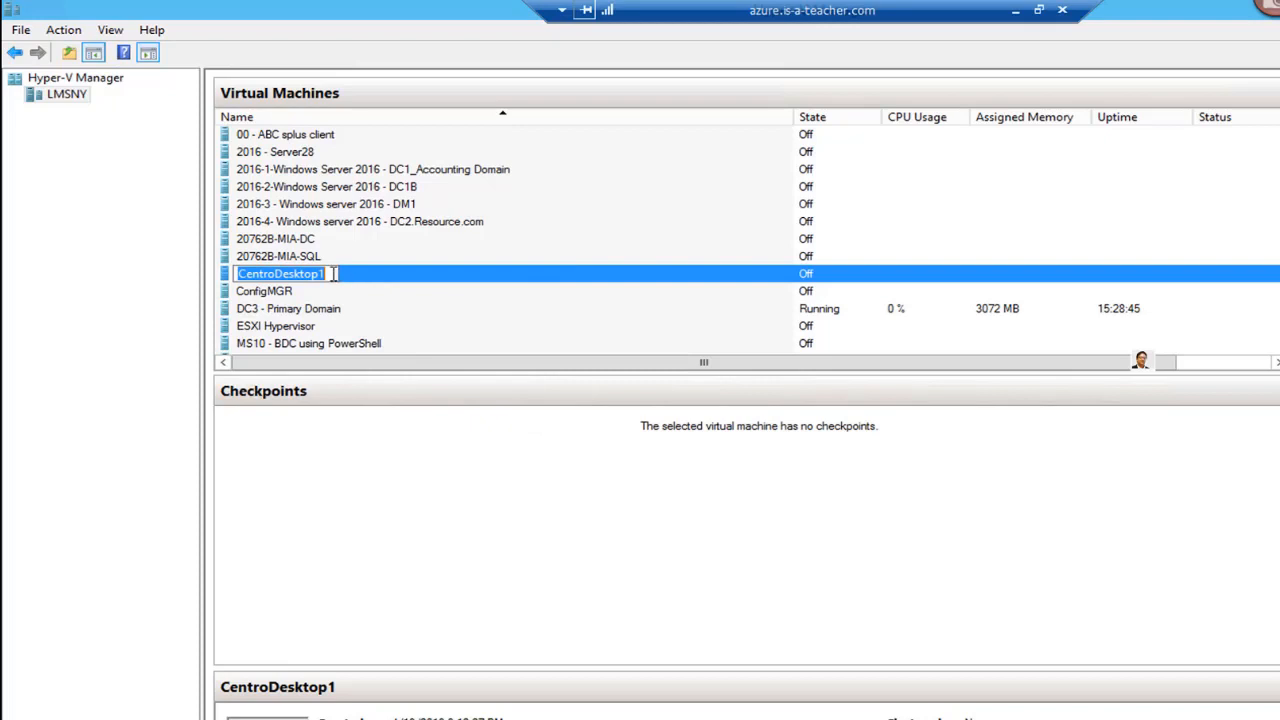
{"action": "left_click", "coordinate": [335, 274]}
{"action": "type", "text": "- "}
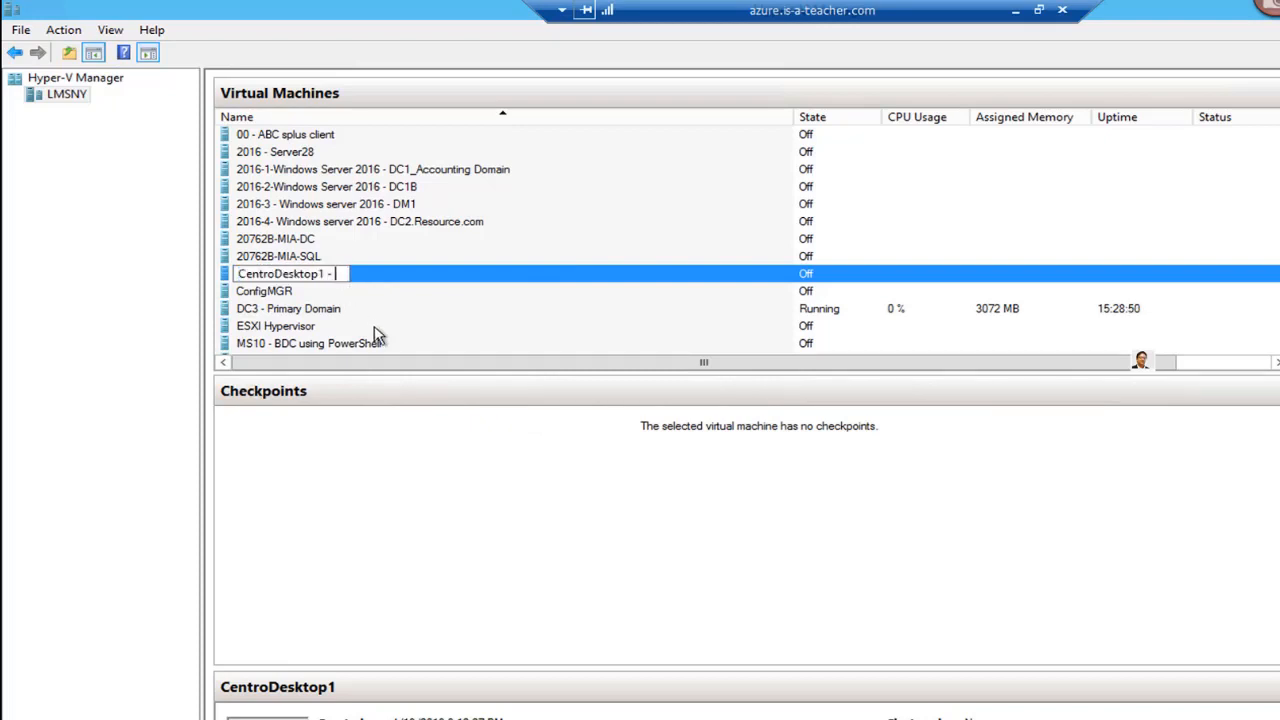
{"action": "type", "text": "RHLinux"}
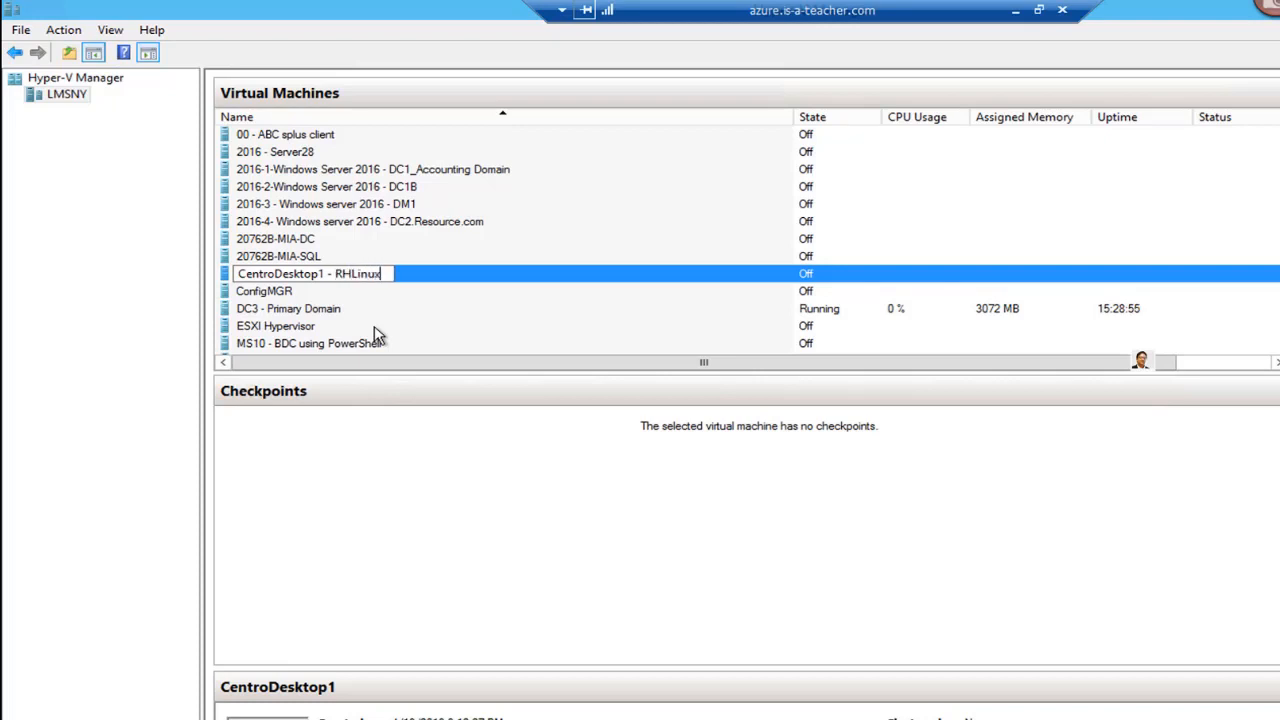
{"action": "left_click", "coordinate": [518, 326]}
{"action": "left_click", "coordinate": [337, 284]}
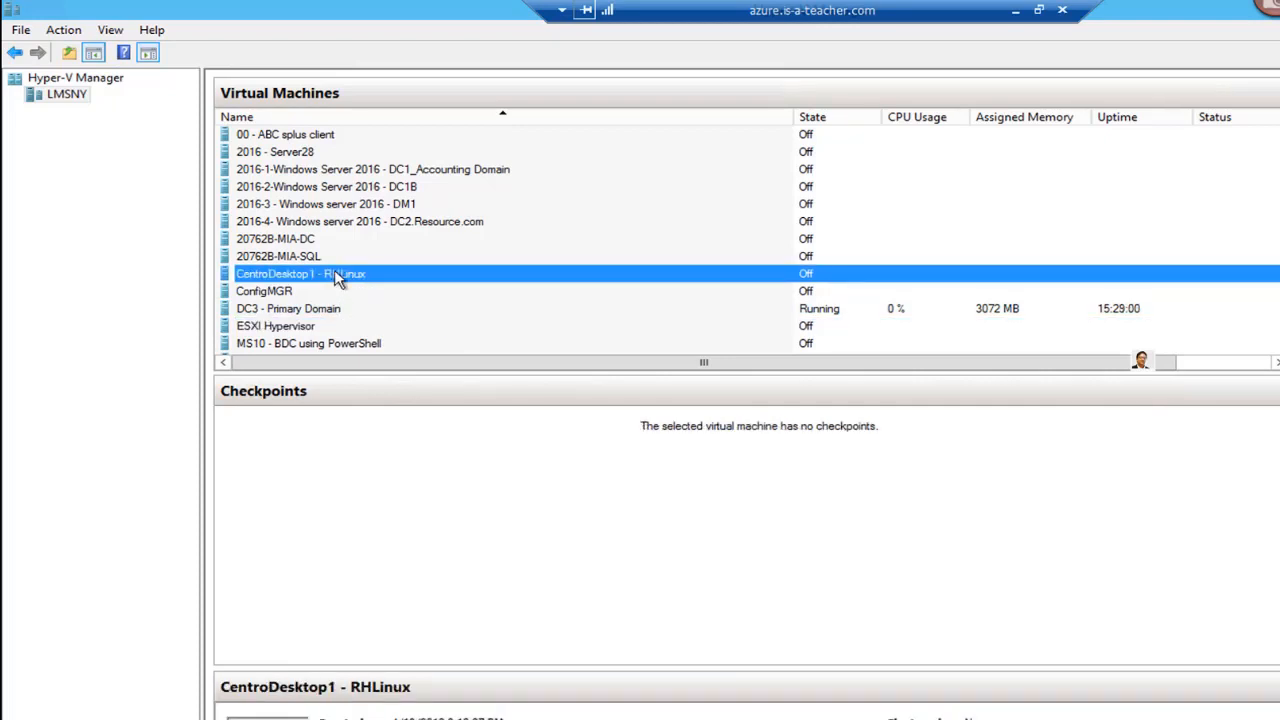
{"action": "right_click", "coordinate": [336, 271]}
- Connect to CentroDesktop1 - RHLinux and start it, booting the CentOS 7 installer
{"action": "left_click", "coordinate": [382, 284]}
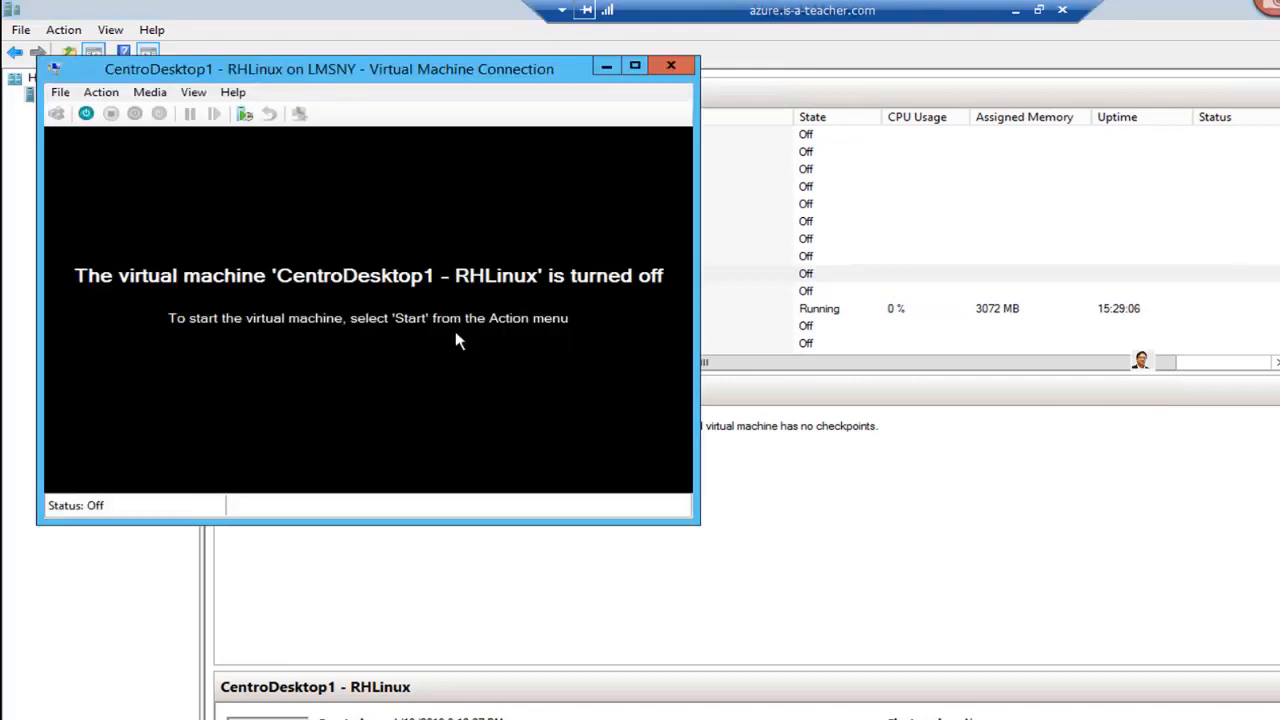
{"action": "left_click", "coordinate": [86, 114]}
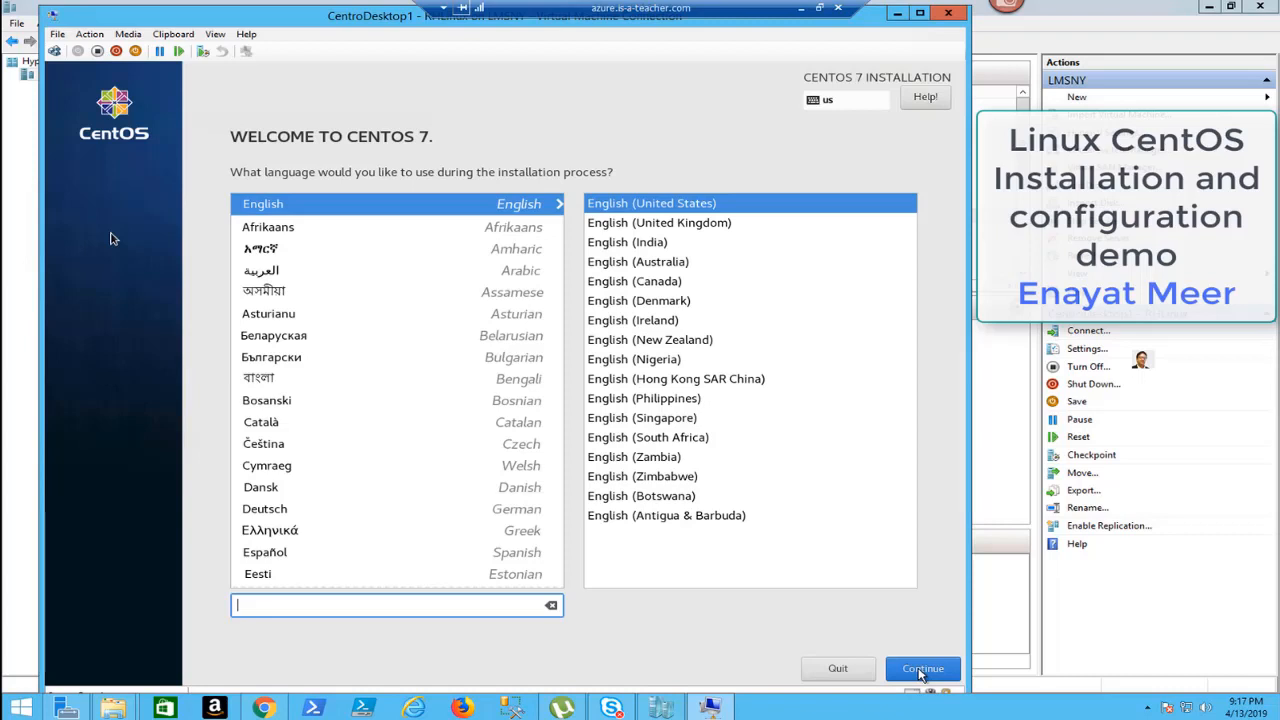
- Continue with English (United States) and go to Software Selection on the Installation Summary
{"action": "left_click", "coordinate": [921, 670]}
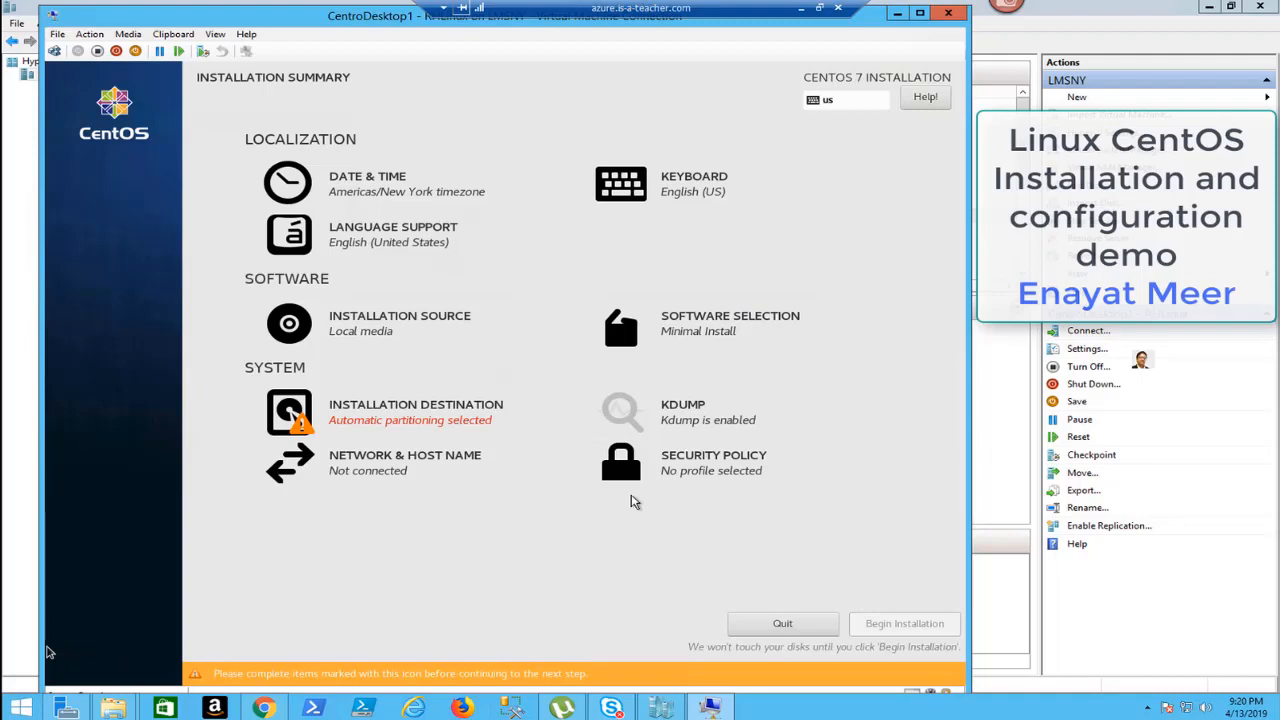
{"action": "left_click", "coordinate": [700, 322]}
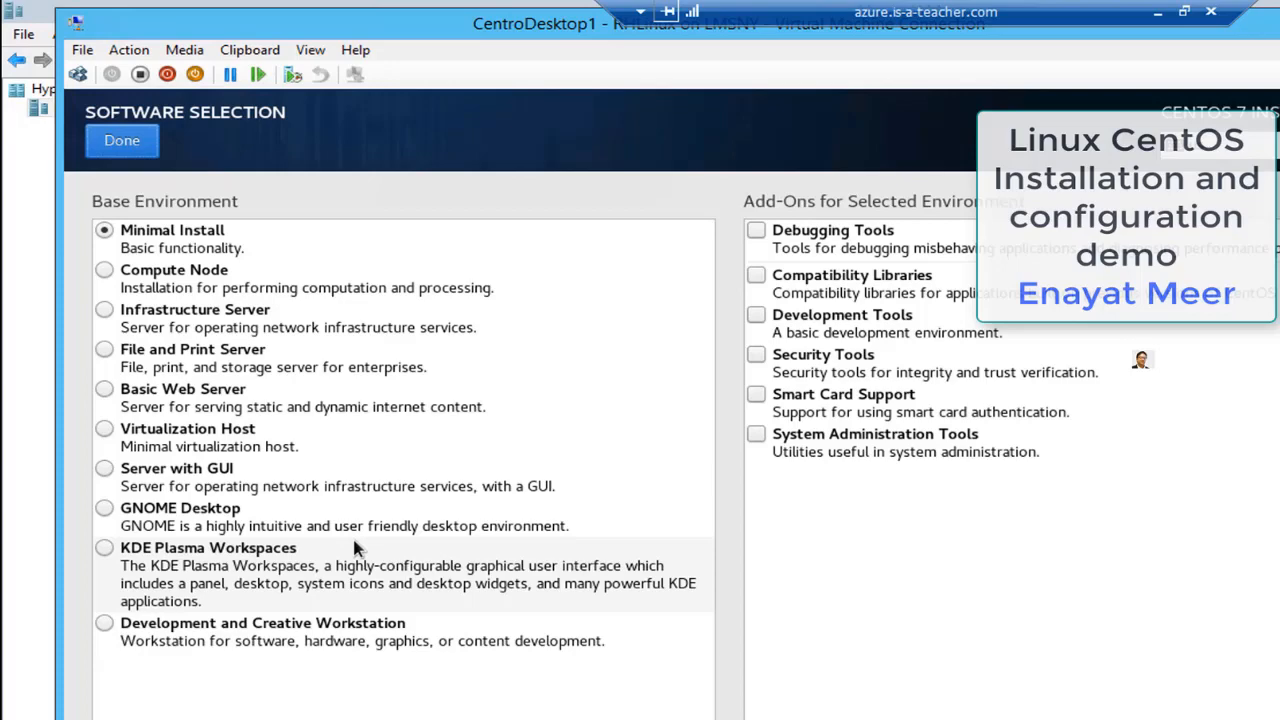
- Select GNOME Desktop as the base environment and begin the CentOS installation
{"action": "left_click", "coordinate": [352, 535]}
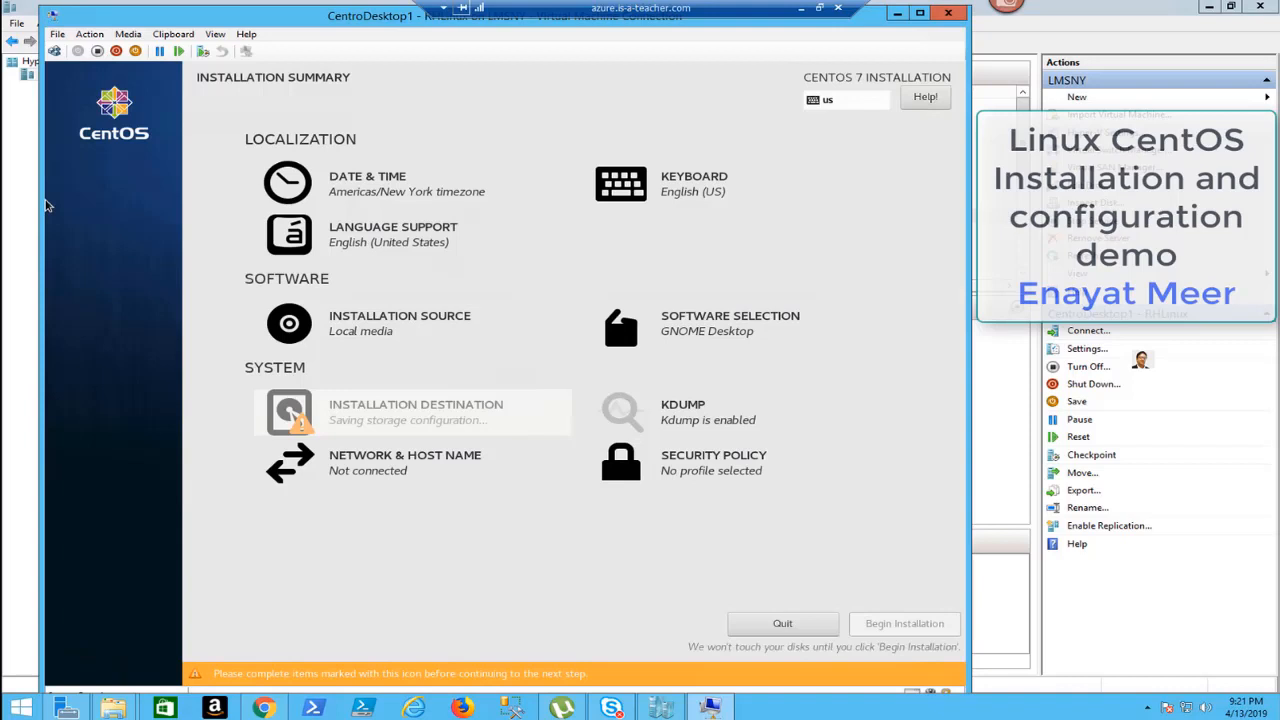
{"action": "left_click", "coordinate": [904, 623]}
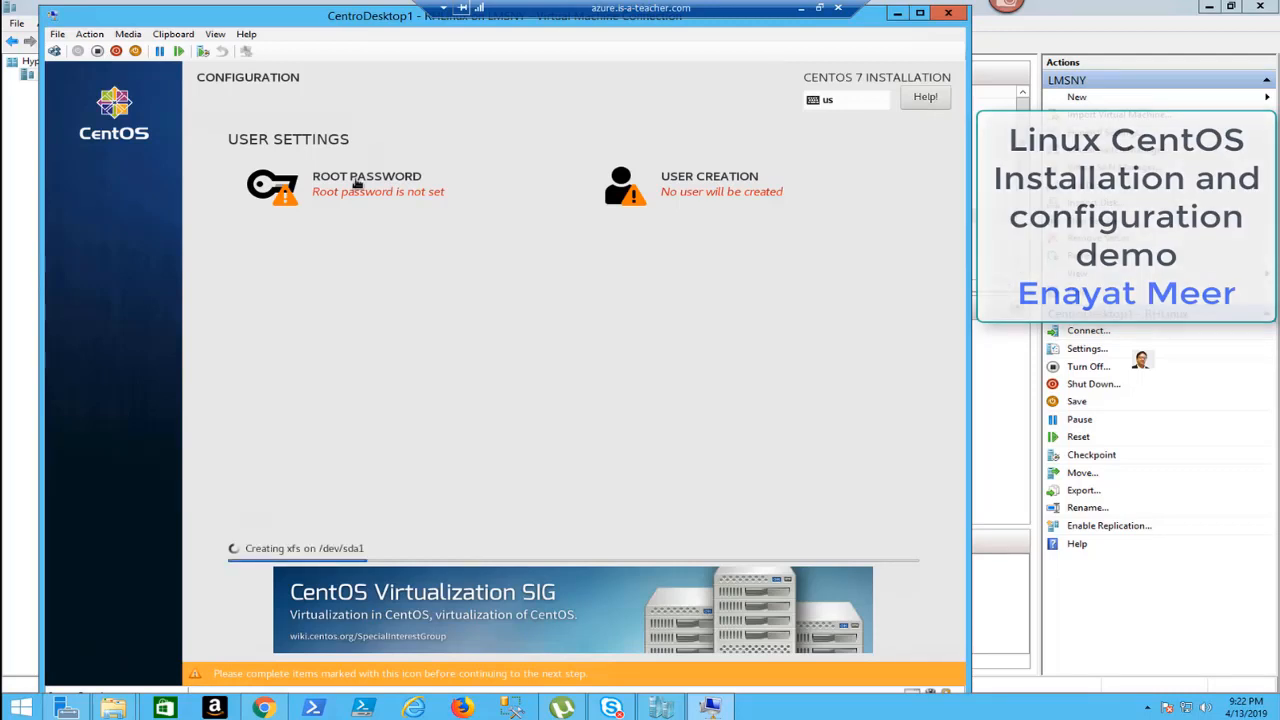
- Set and confirm a strong root password while installation continues
{"action": "left_click", "coordinate": [357, 184]}
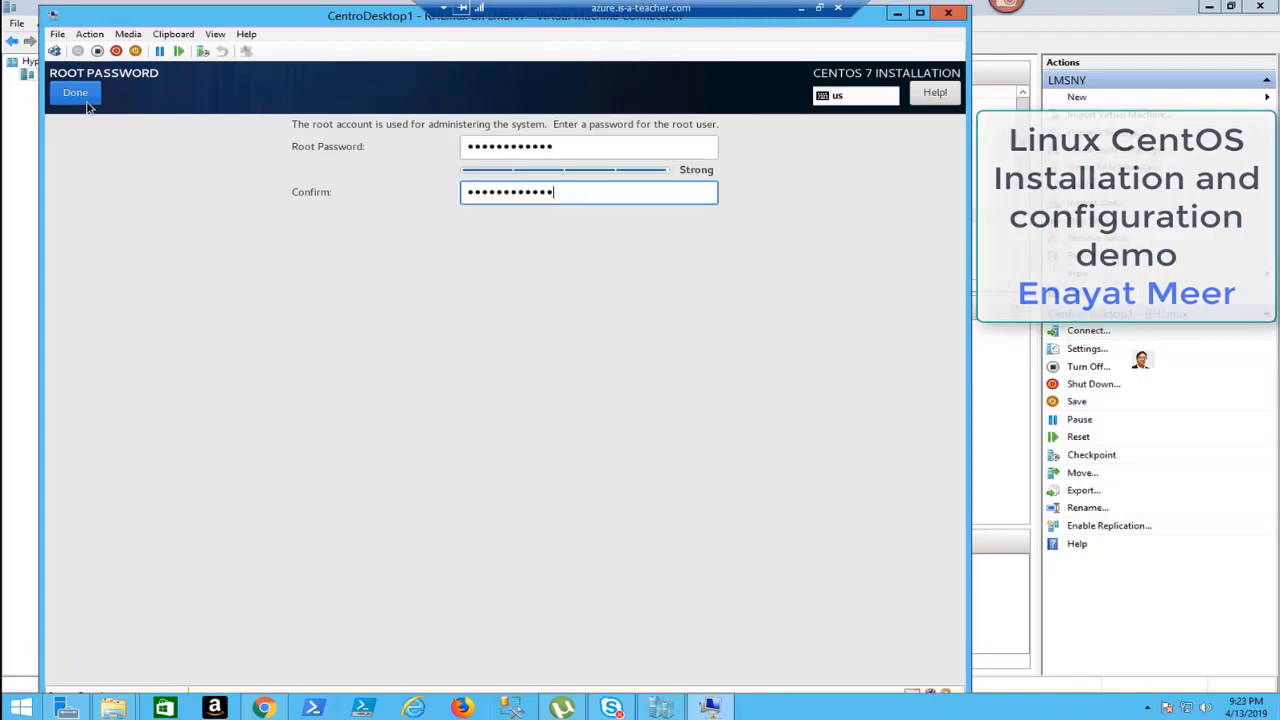
{"action": "left_click", "coordinate": [82, 97]}
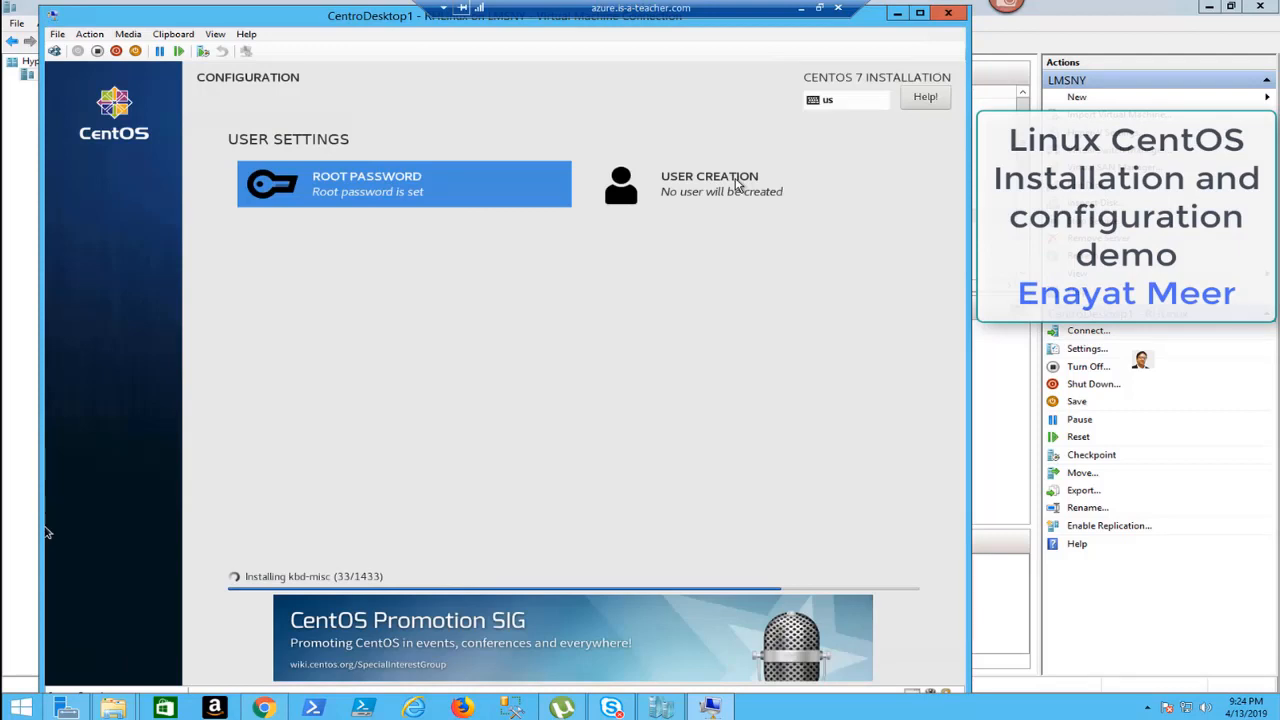
- Create a user account with the user's full name, administrator rights and a password
{"action": "left_click", "coordinate": [737, 186]}
{"action": "type", "text": "E"}
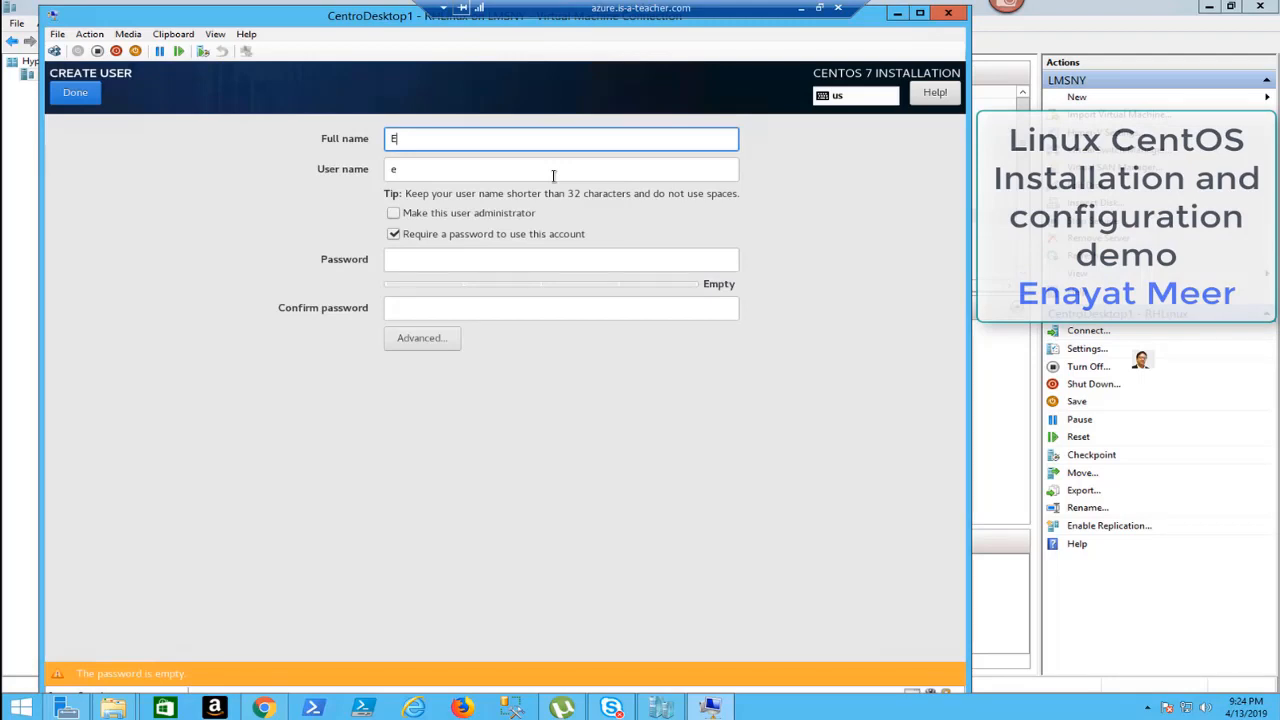
{"action": "type", "text": "nayat Meer"}
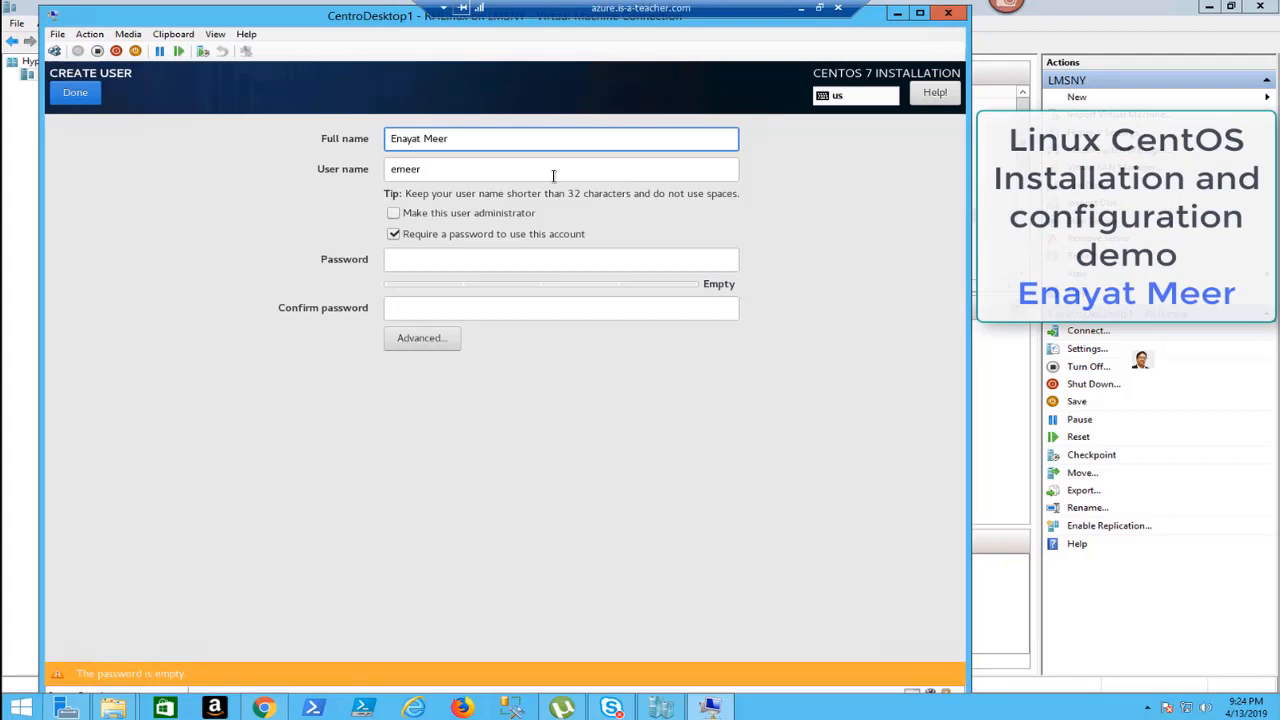
{"action": "left_click", "coordinate": [510, 213]}
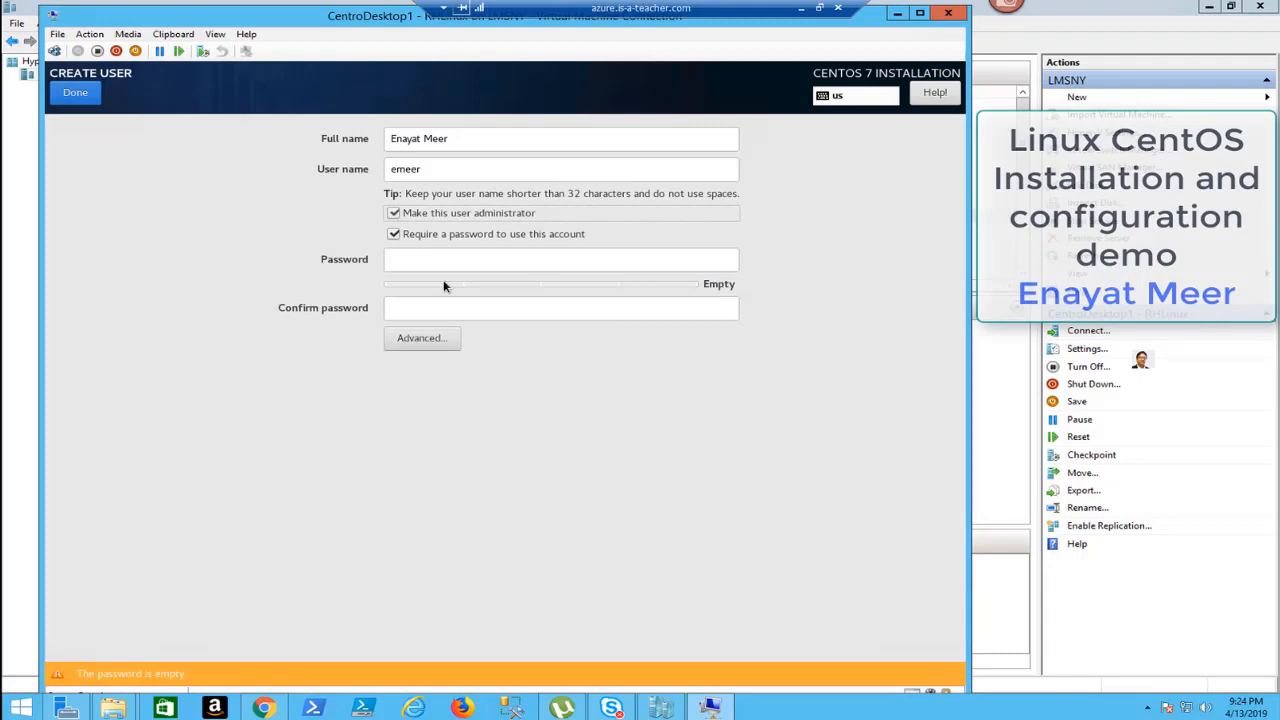
{"action": "left_click", "coordinate": [436, 258]}
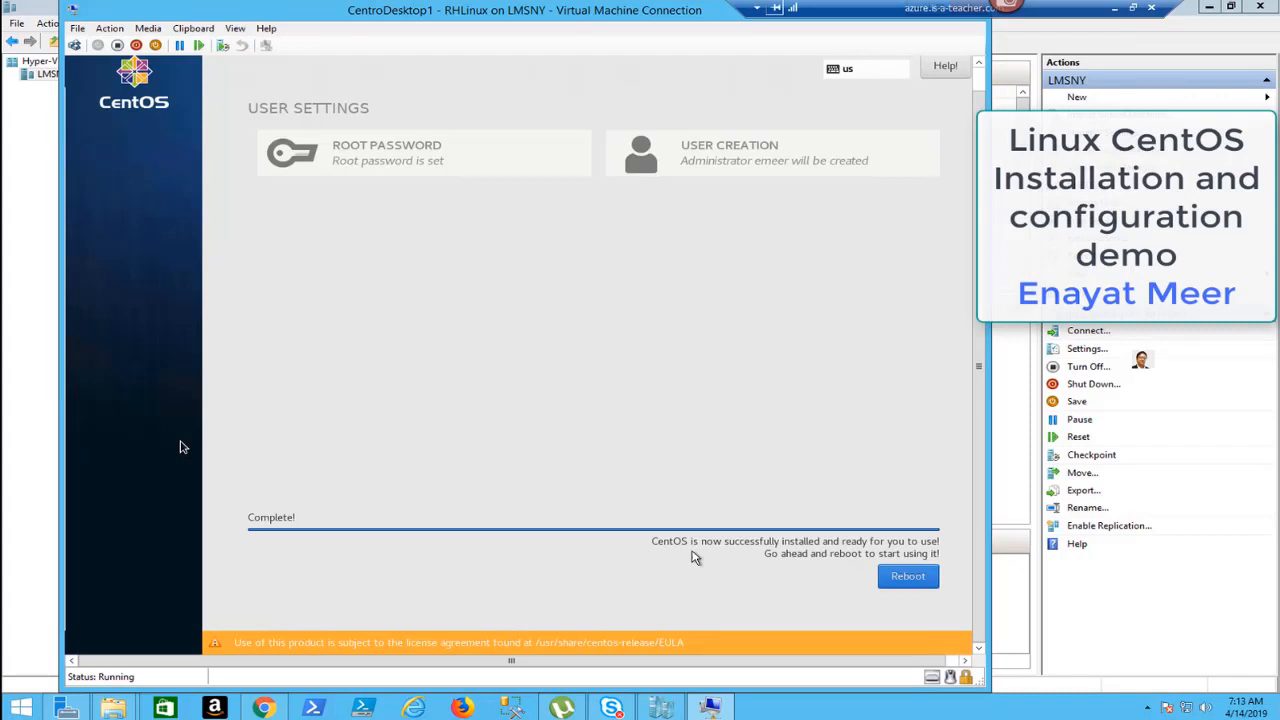
- Reboot the completed CentOS 7 installation into Initial Setup
{"action": "left_click", "coordinate": [910, 572]}
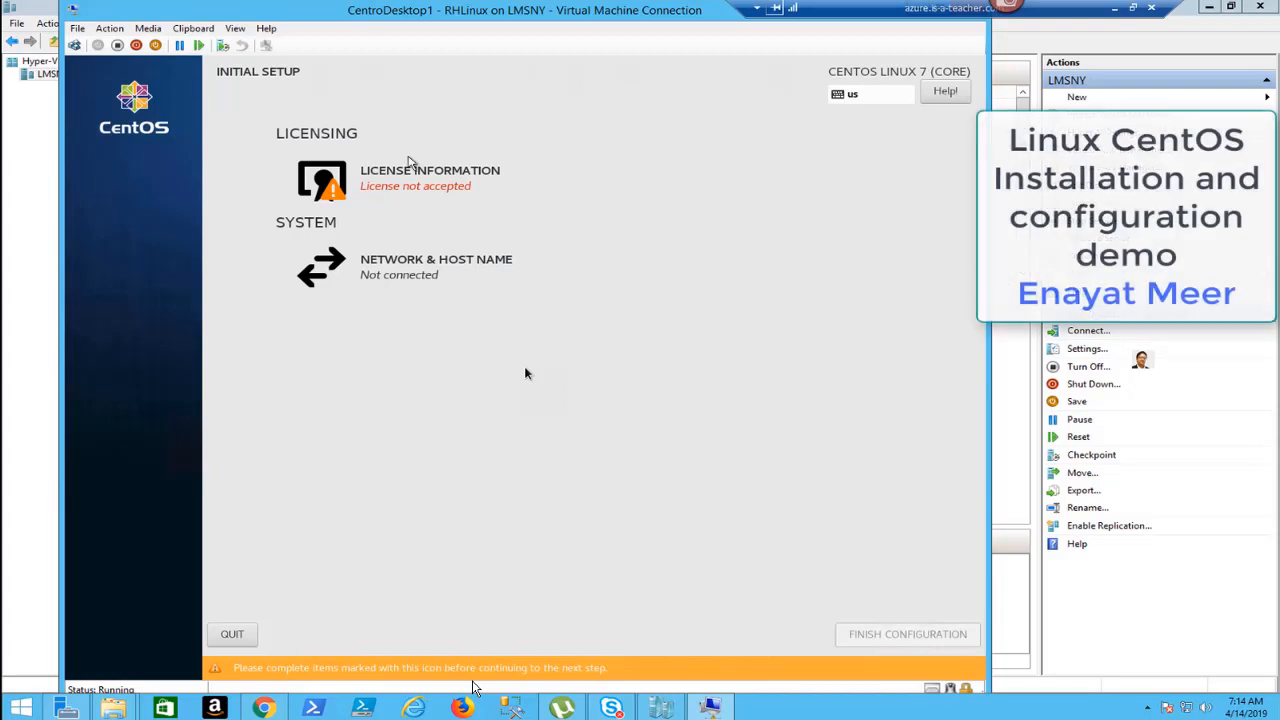
- Accept the CentOS 7 Linux license agreement in Initial Setup
{"action": "left_click", "coordinate": [409, 168]}
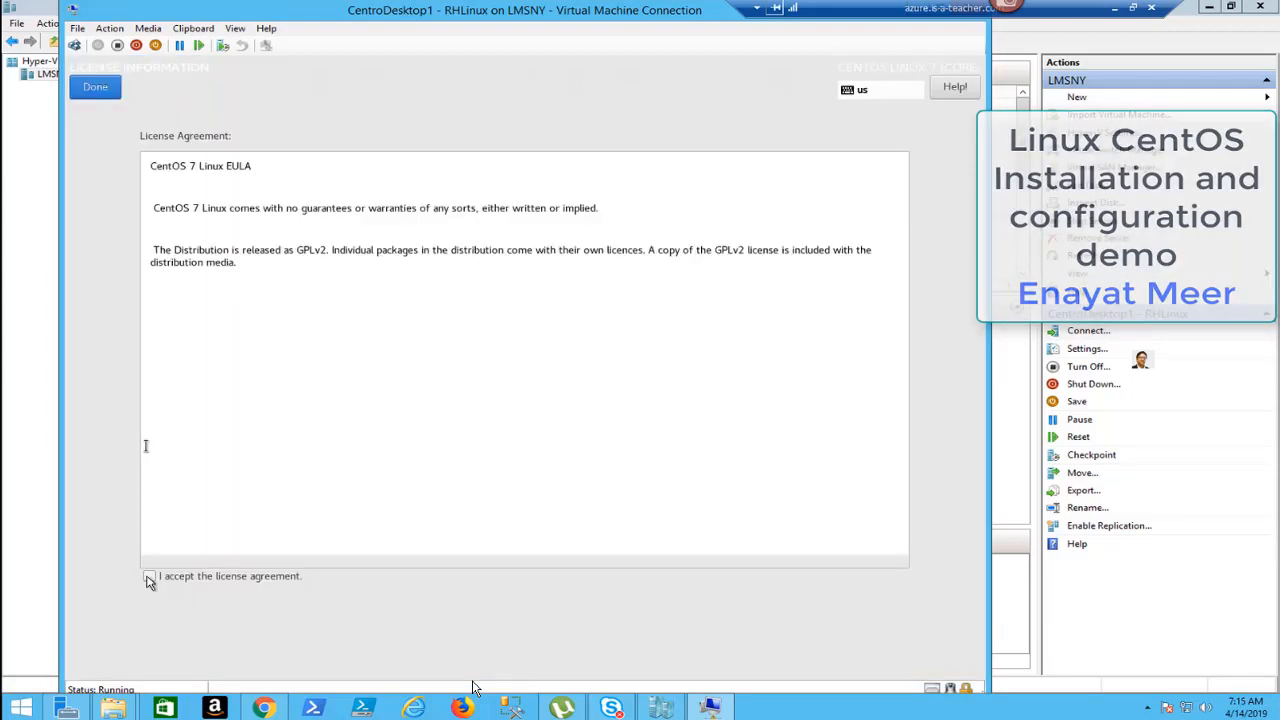
{"action": "left_click", "coordinate": [148, 578]}
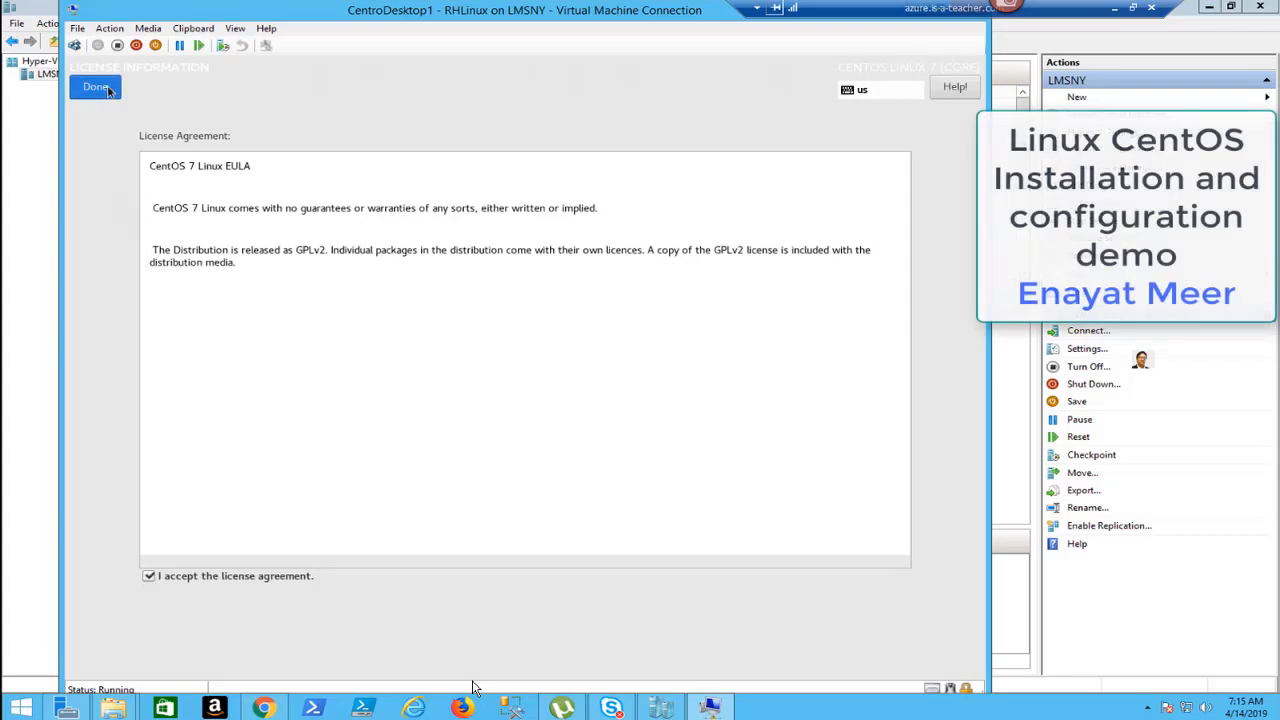
{"action": "left_click", "coordinate": [108, 88]}
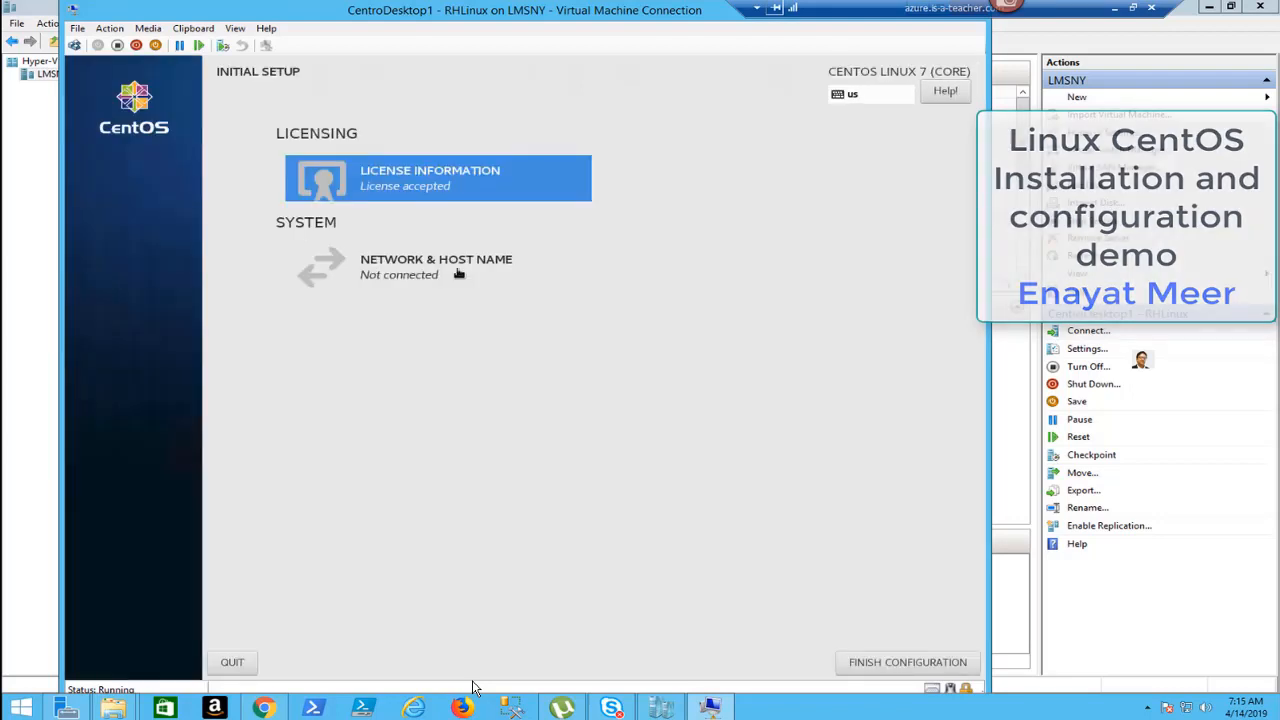
{"action": "left_click", "coordinate": [459, 273]}
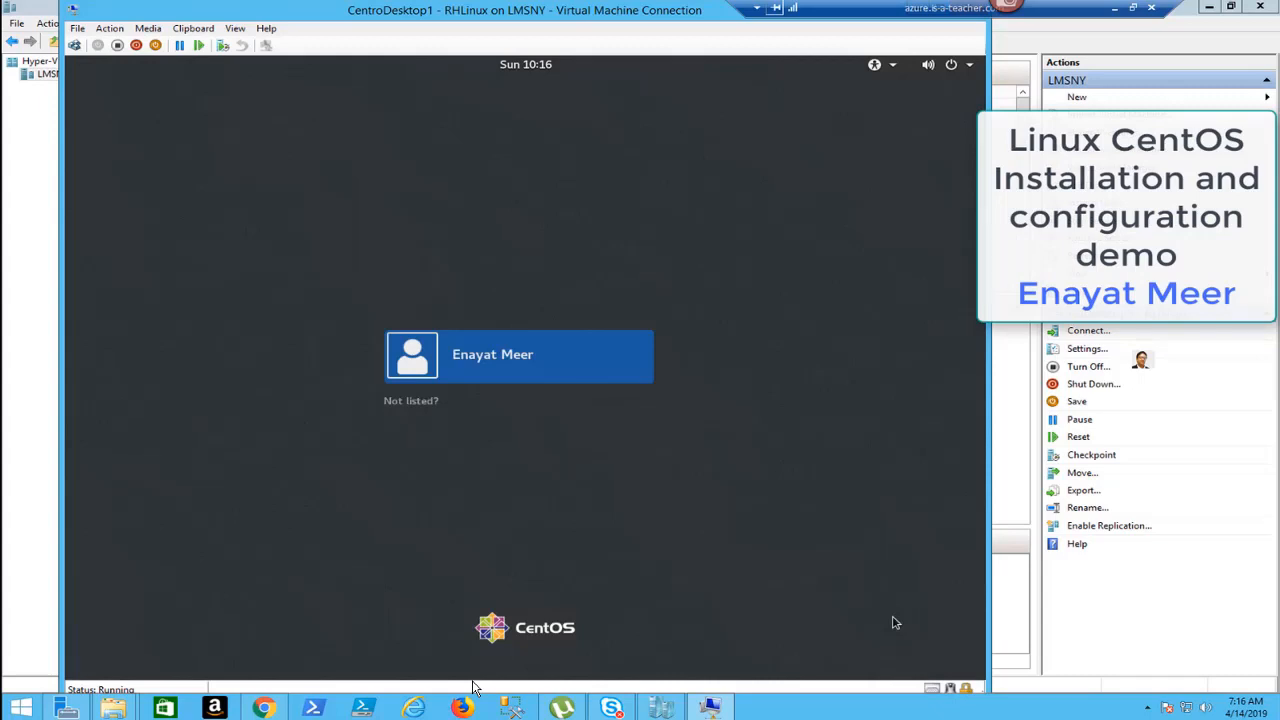
- Select the administrator account on the GNOME login screen to show its password prompt
{"action": "left_click", "coordinate": [494, 357]}
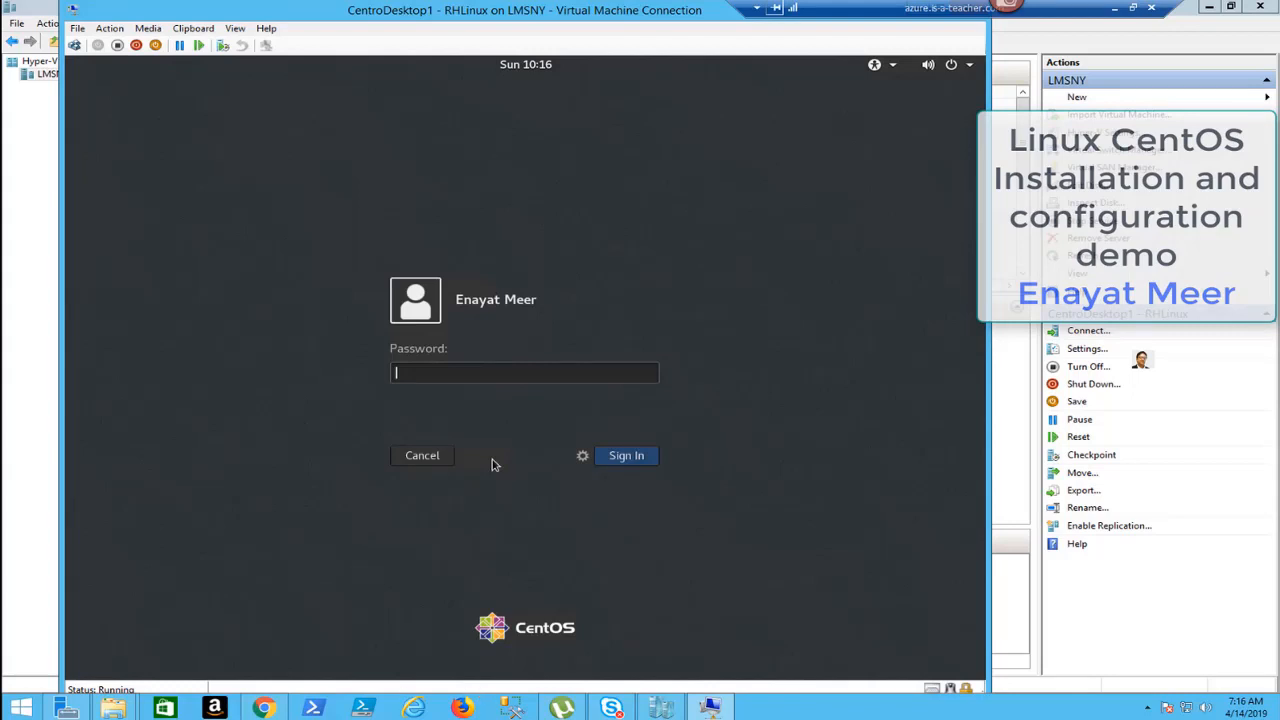
- Enter the account password to sign in to the CentOS GNOME desktop
{"action": "type", "text": "•••••••"}
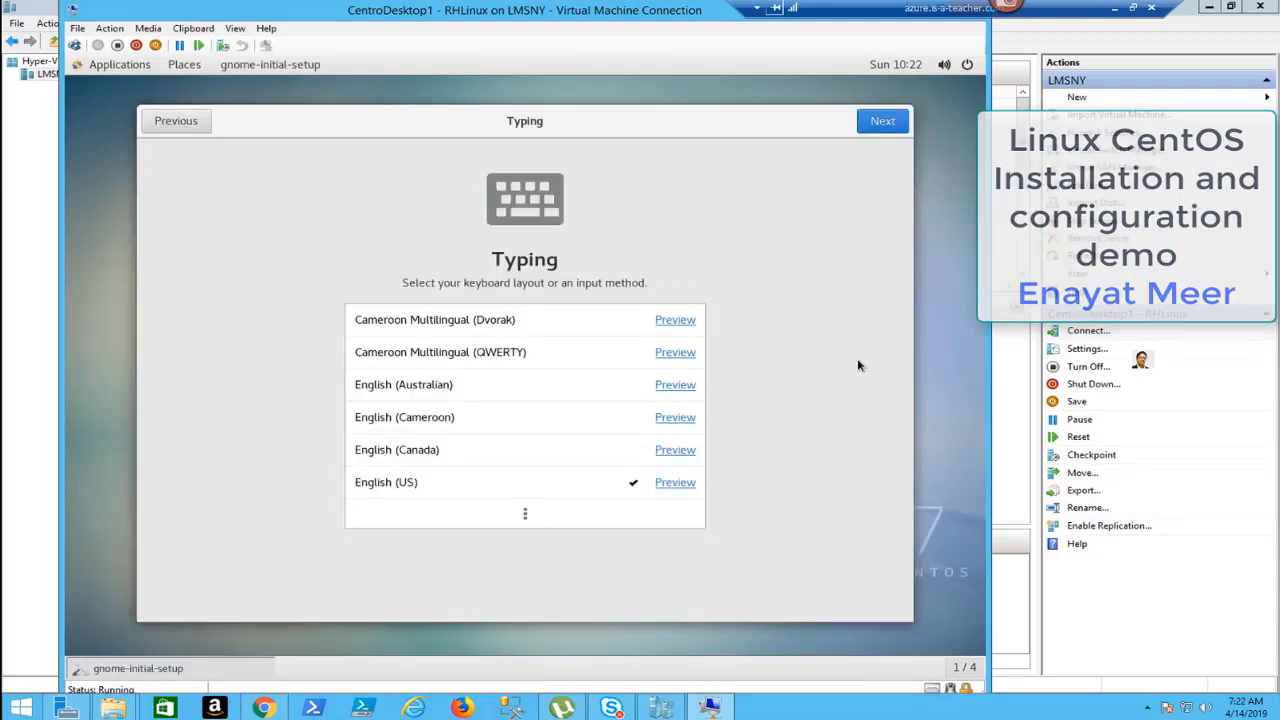
- Keep the English (US) typing layout and continue to the Privacy page
{"action": "left_click", "coordinate": [882, 121]}
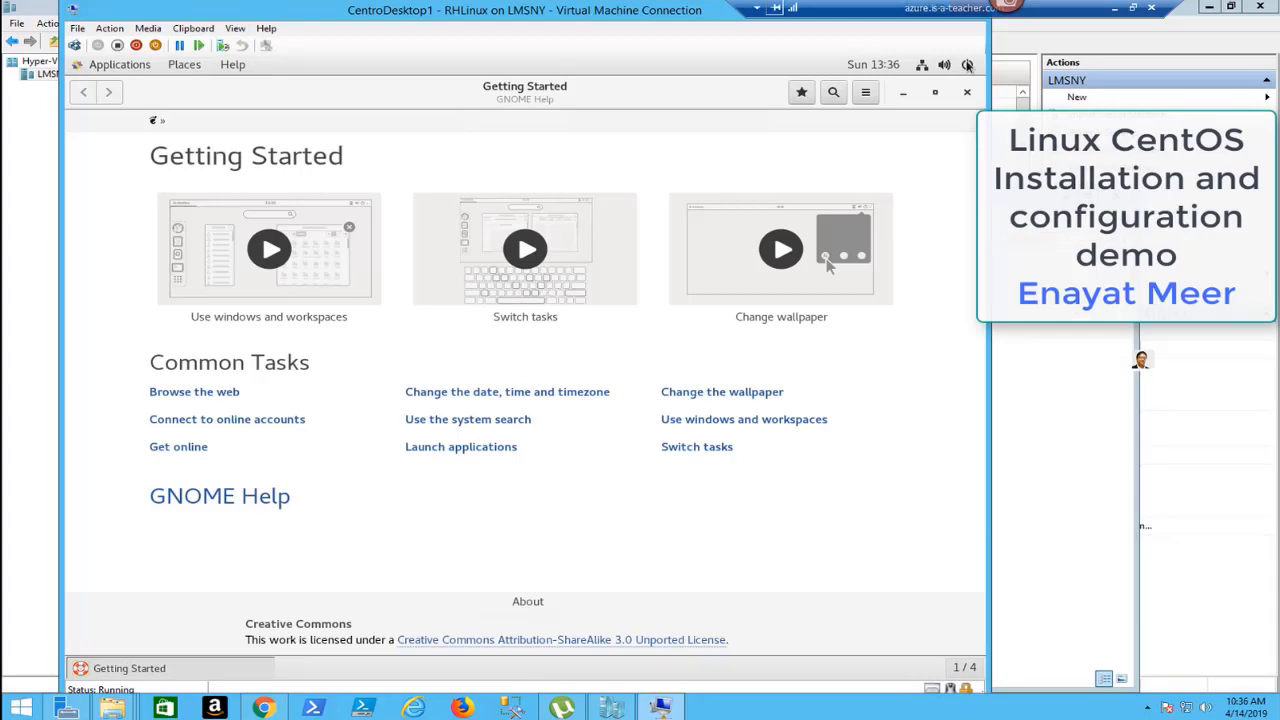
- Open the GNOME top-bar system menu with volume, wired connection and account options
{"action": "left_click", "coordinate": [967, 64]}
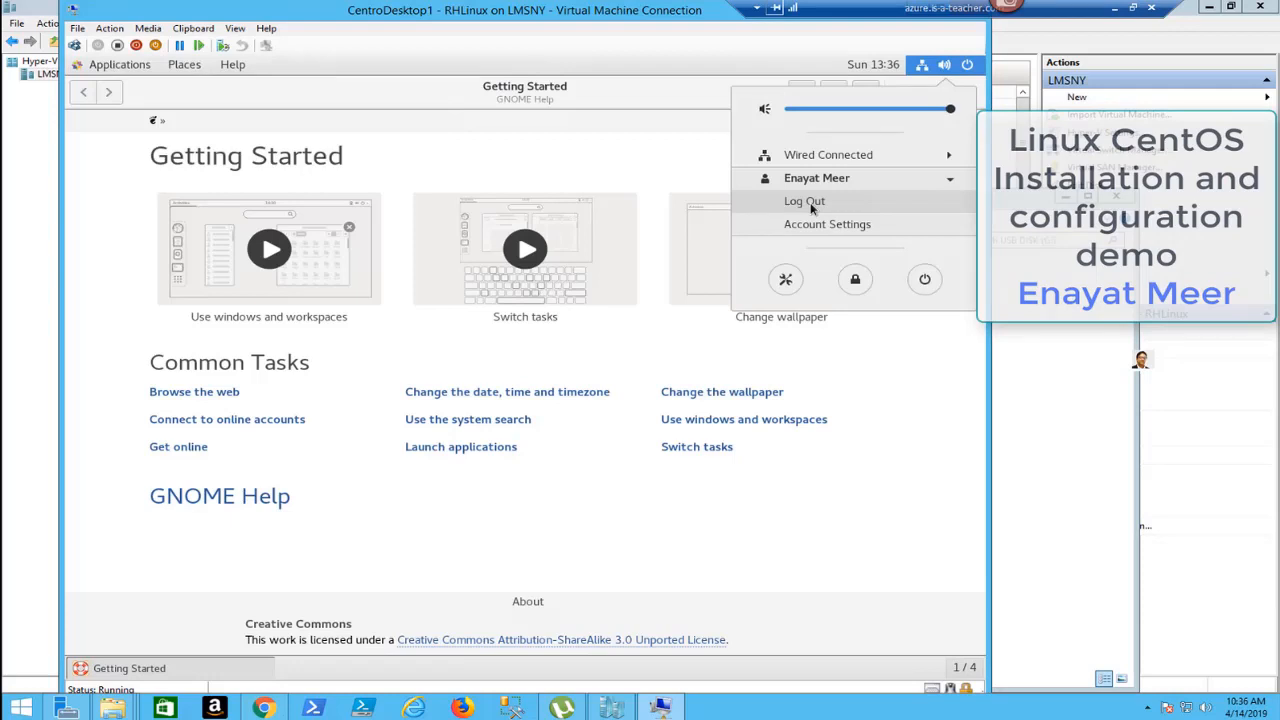
- Browse the current app's menu and the Places list, then close it
{"action": "left_click", "coordinate": [232, 64]}
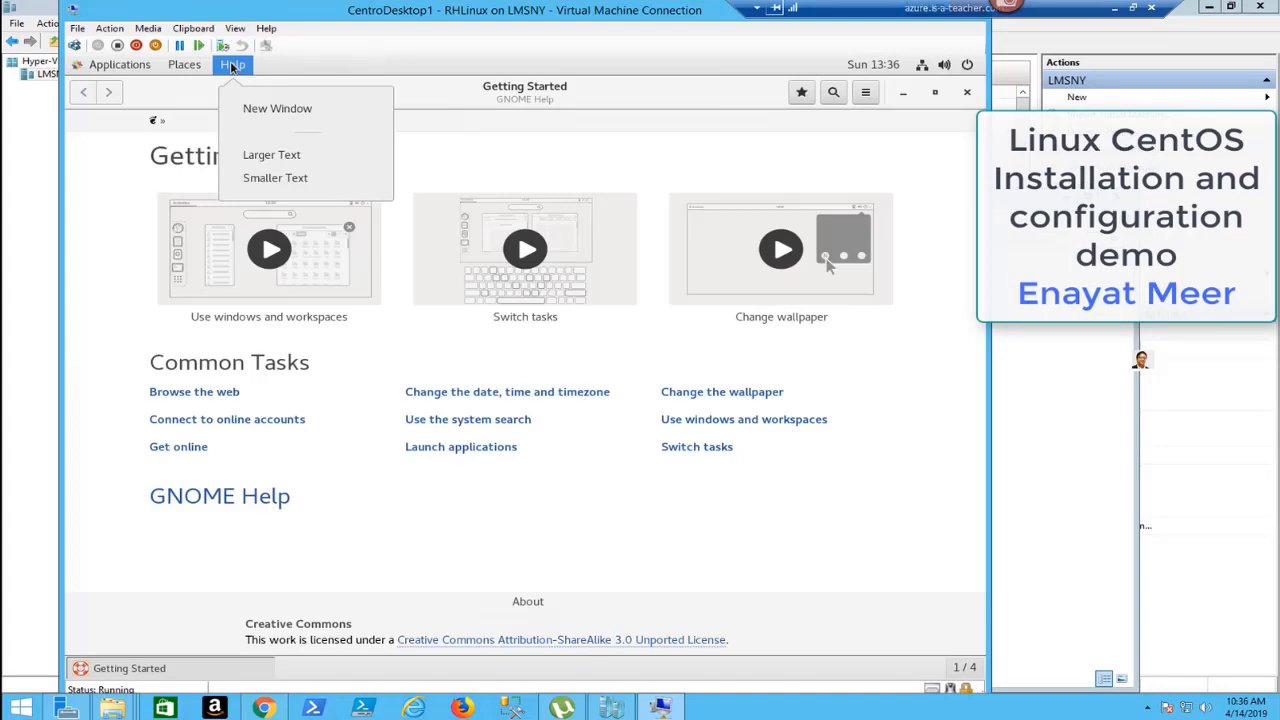
{"action": "left_click", "coordinate": [184, 64]}
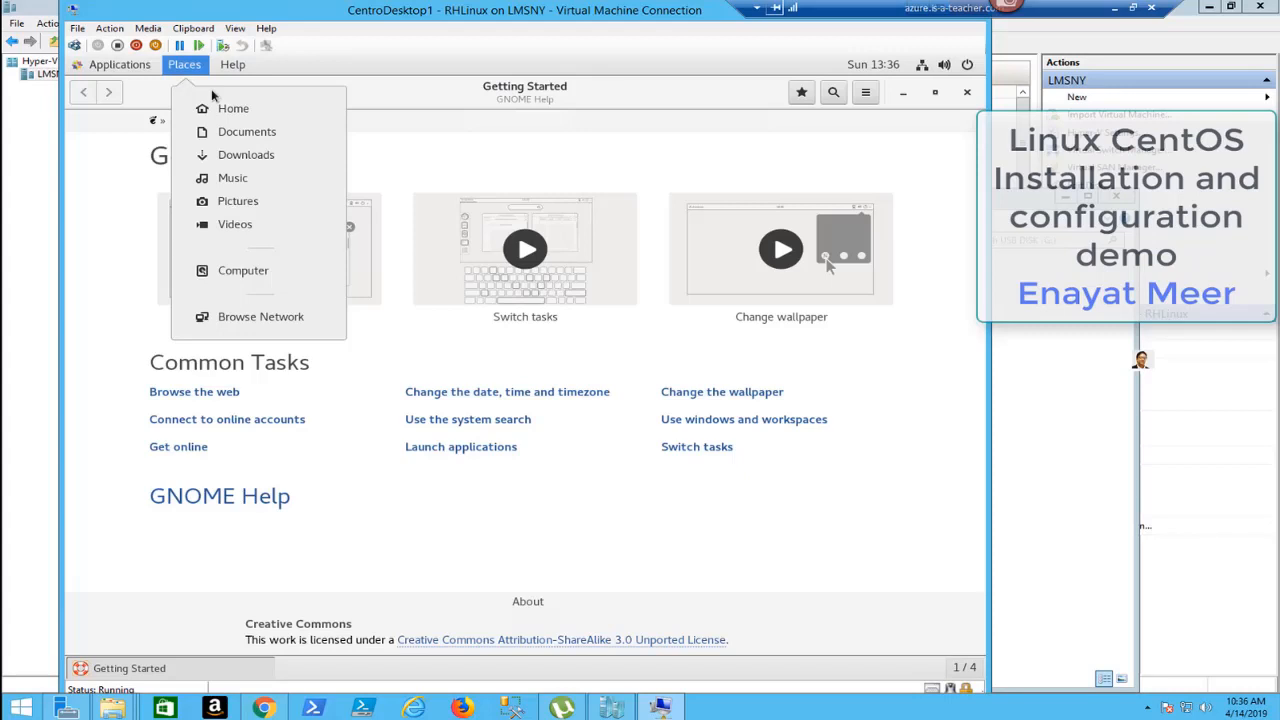
{"action": "left_click", "coordinate": [104, 72]}
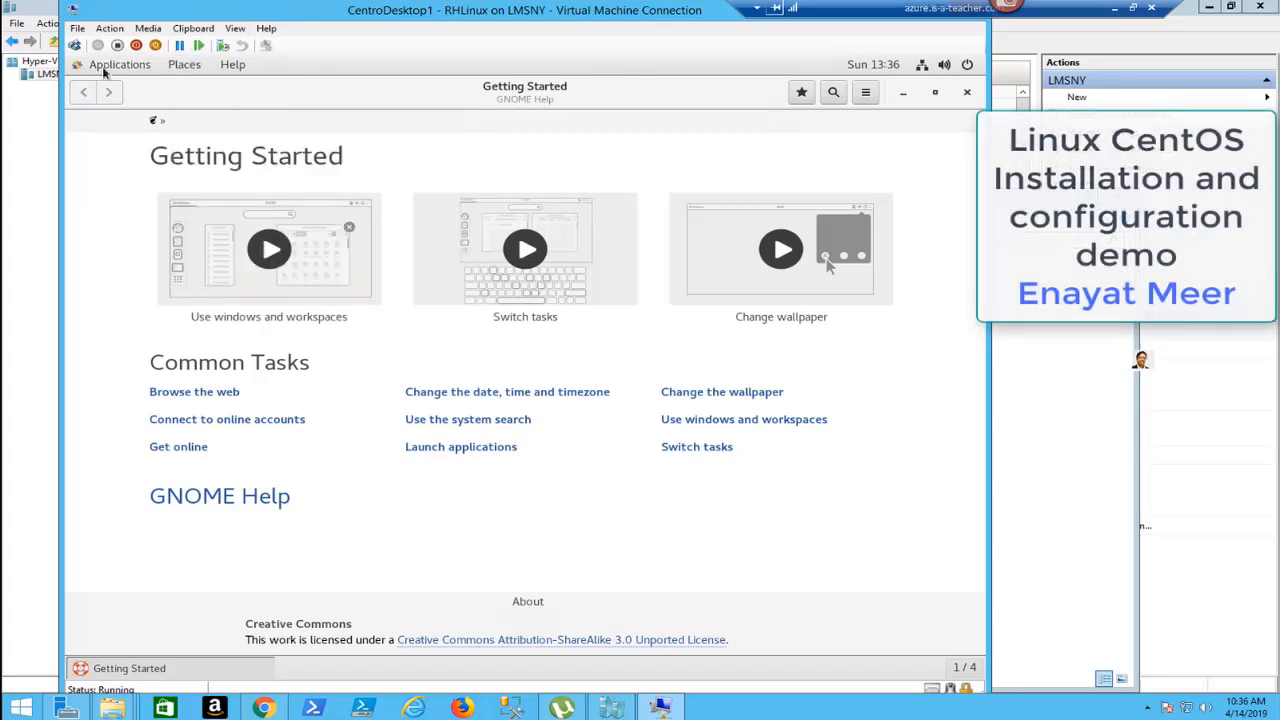
- Launch Terminal from Applications > Utilities
{"action": "left_click", "coordinate": [106, 66]}
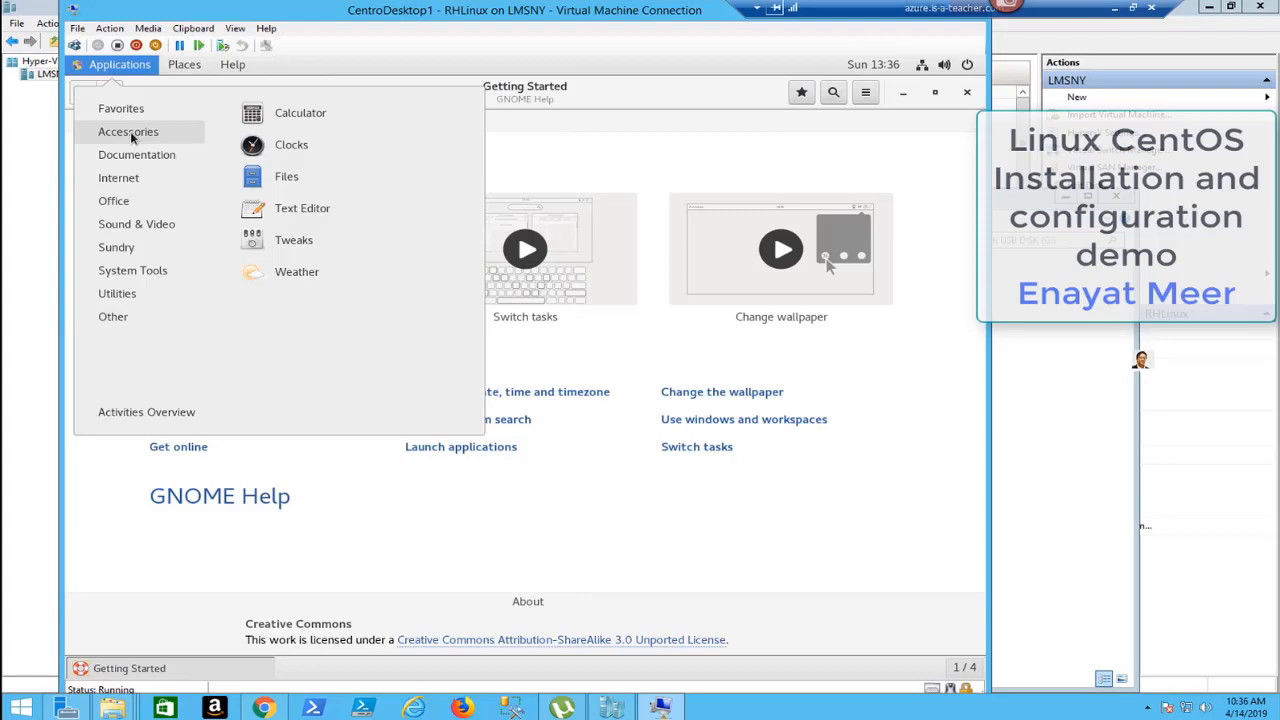
{"action": "mouse_move", "coordinate": [117, 232]}
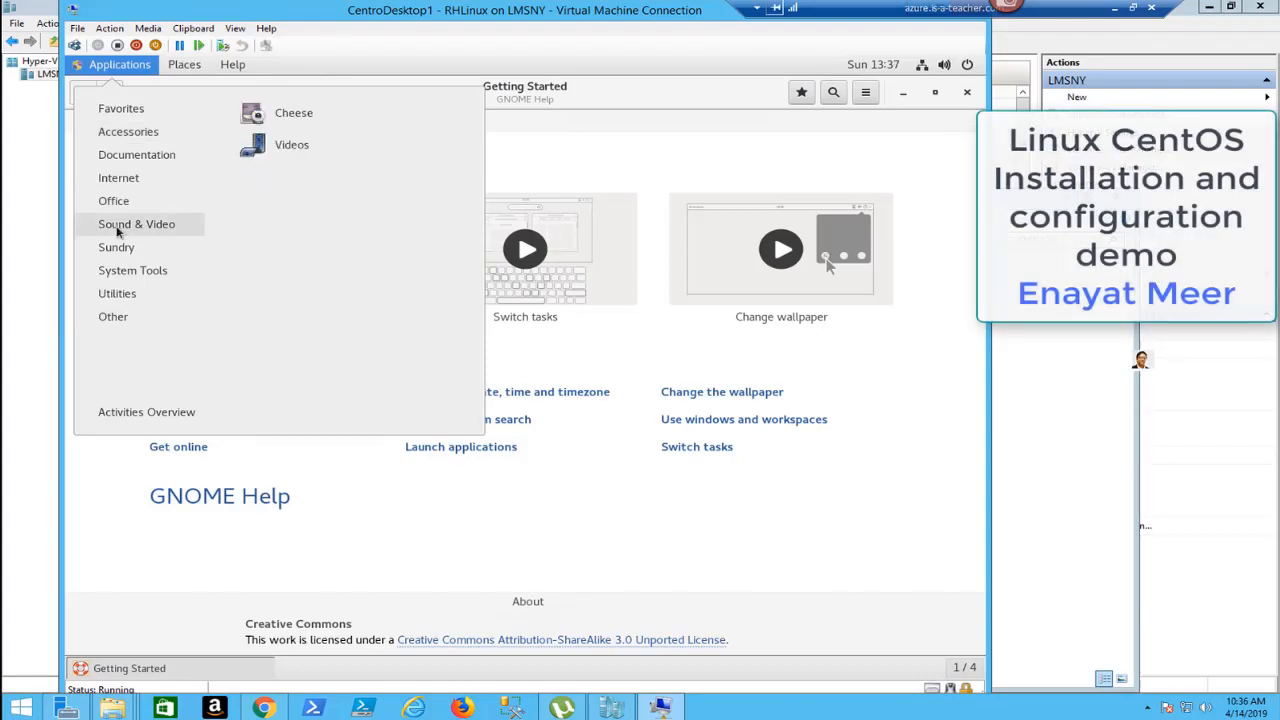
{"action": "mouse_move", "coordinate": [116, 296]}
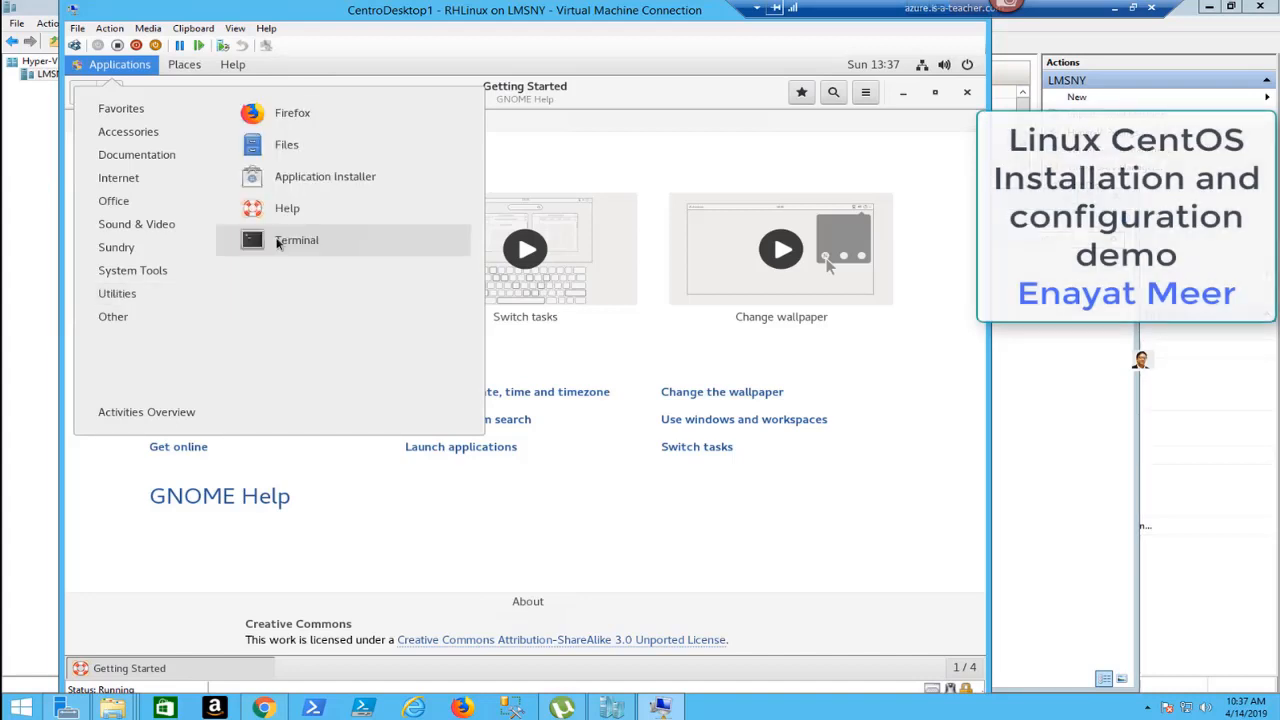
{"action": "left_click", "coordinate": [290, 240]}
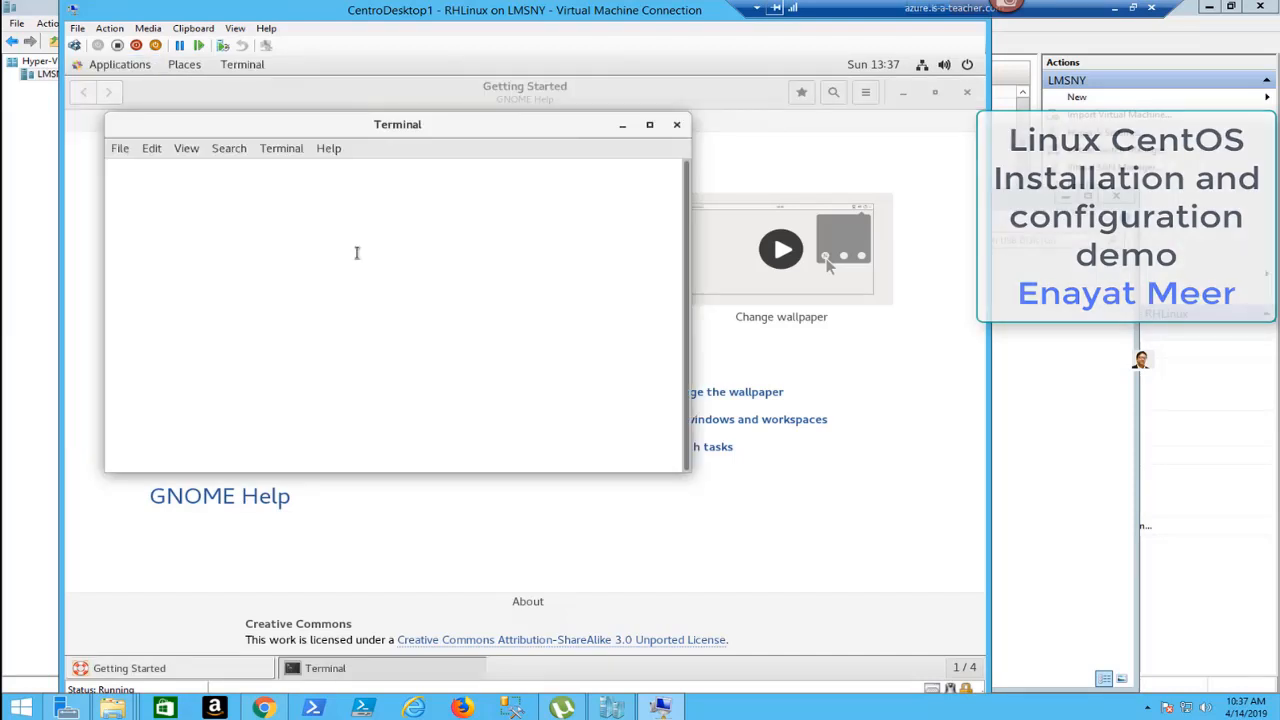
- Choose Edit a connection in nmtui to configure eth0's static IPv4 address 192.168.1.109/24
{"action": "type", "text": "exit"}
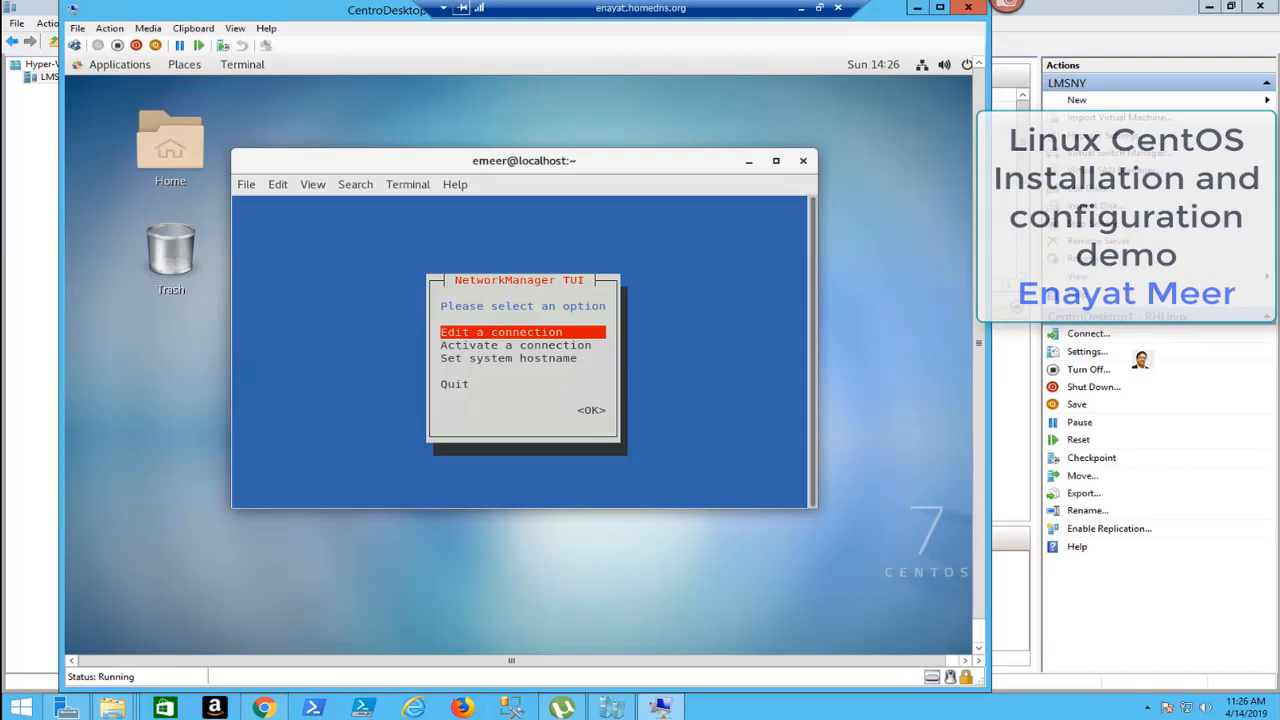
{"action": "key", "text": "Return"}
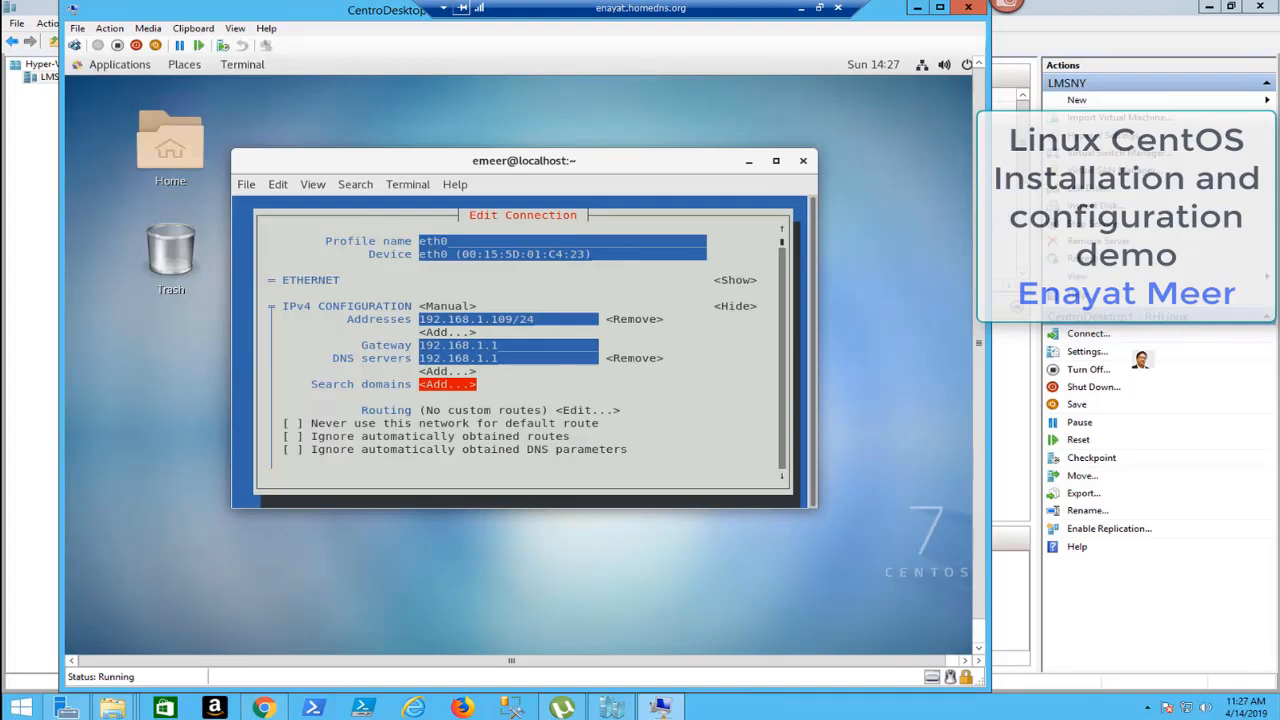
- Save the edited eth0 connection with its static IP settings
{"action": "key", "text": "Down"}
{"action": "key", "text": "Down"}
{"action": "key", "text": "Down"}
{"action": "key", "text": "Down"}
{"action": "key", "text": "Down"}
{"action": "key", "text": "Down"}
{"action": "key", "text": "Down"}
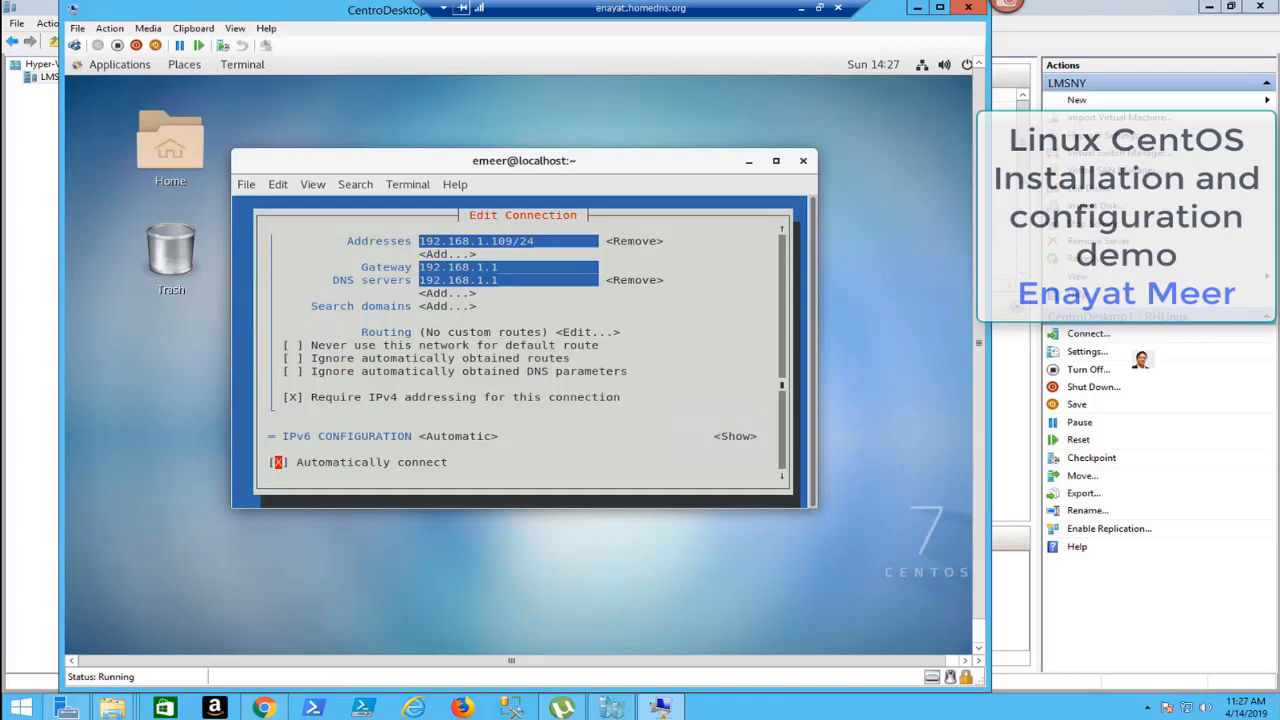
{"action": "key", "text": "Down"}
{"action": "key", "text": "Down"}
{"action": "key", "text": "Down"}
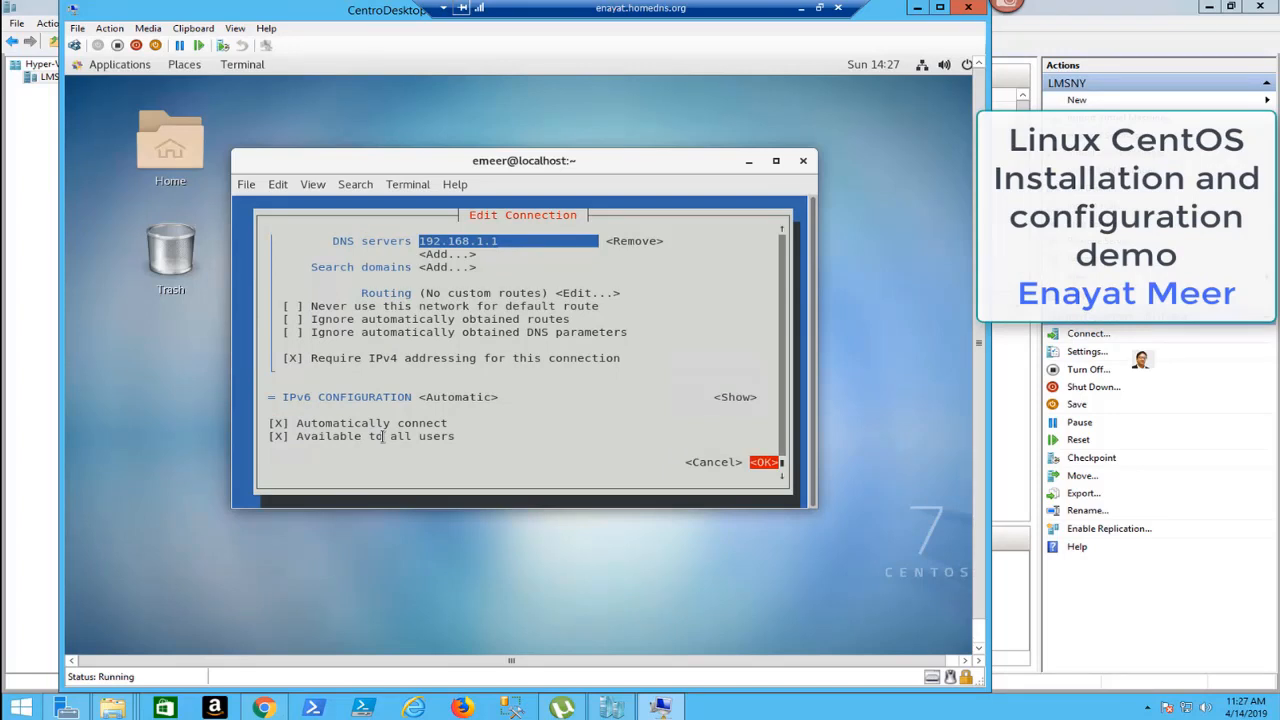
{"action": "key", "text": "Return"}
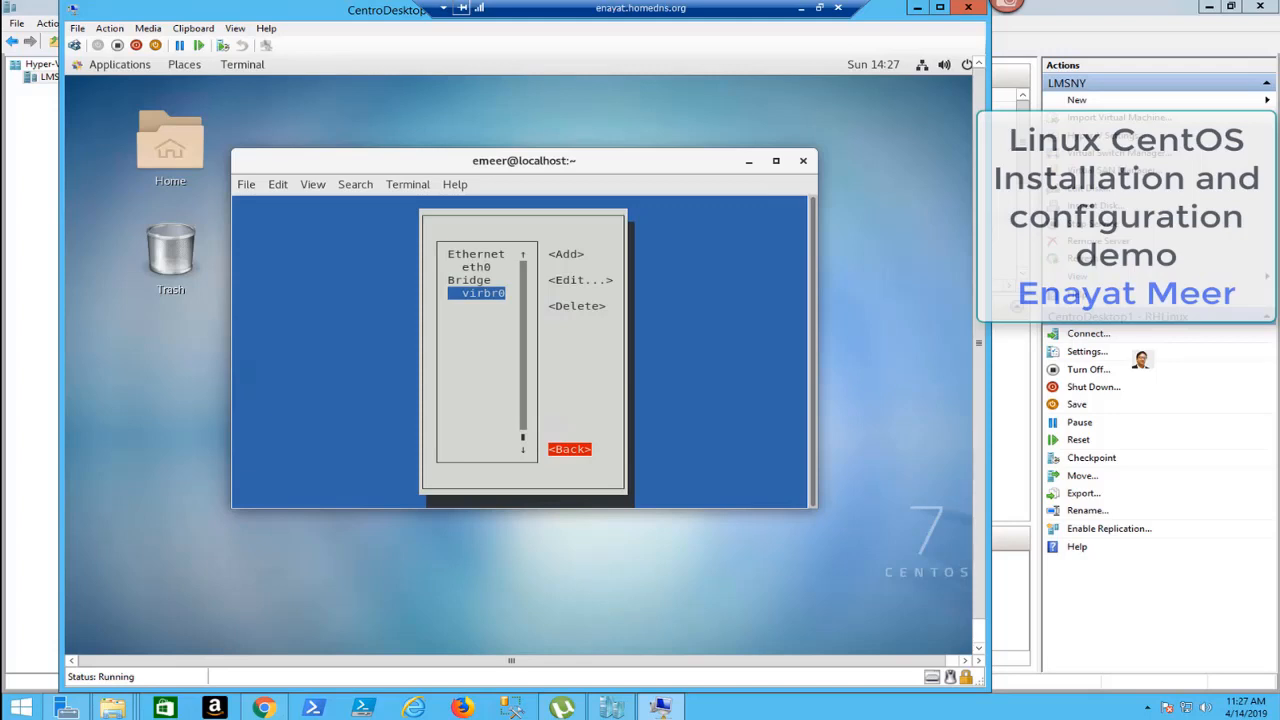
- Return to nmtui's main menu and quit to the shell prompt
{"action": "key", "text": "Return"}
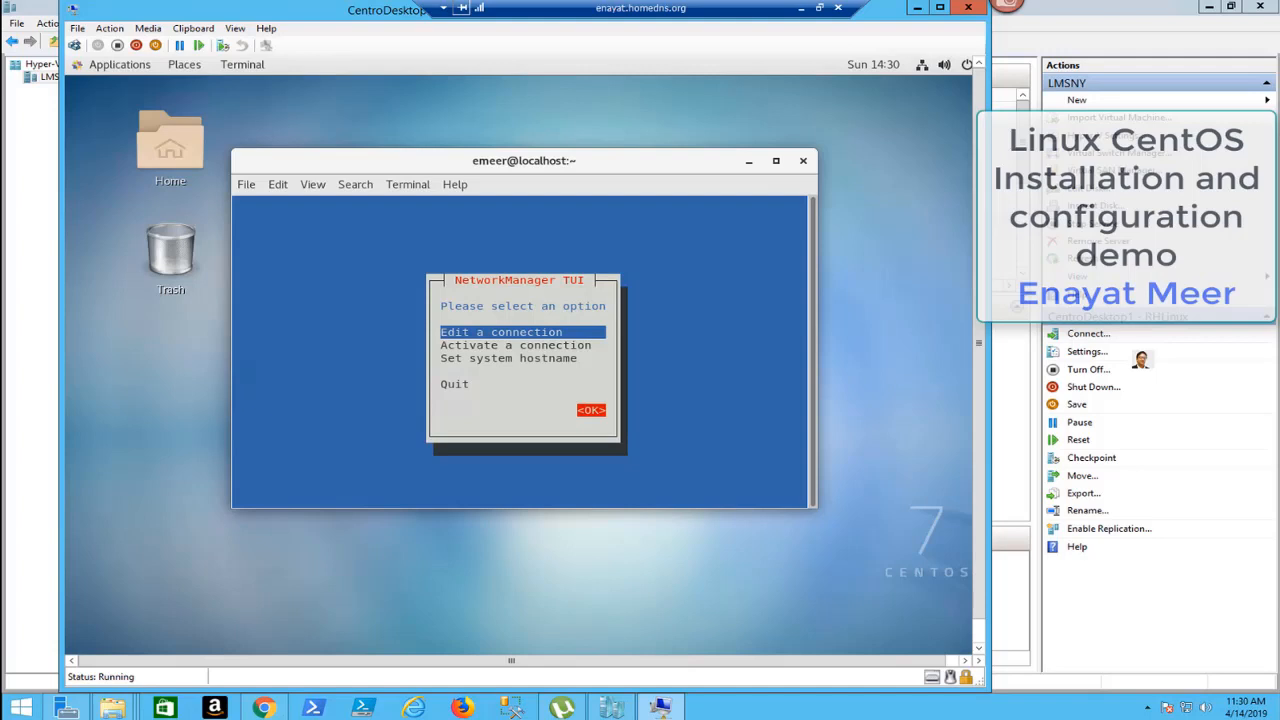
{"action": "key", "text": "Down"}
{"action": "key", "text": "Down"}
{"action": "key", "text": "Down"}
{"action": "key", "text": "Down"}
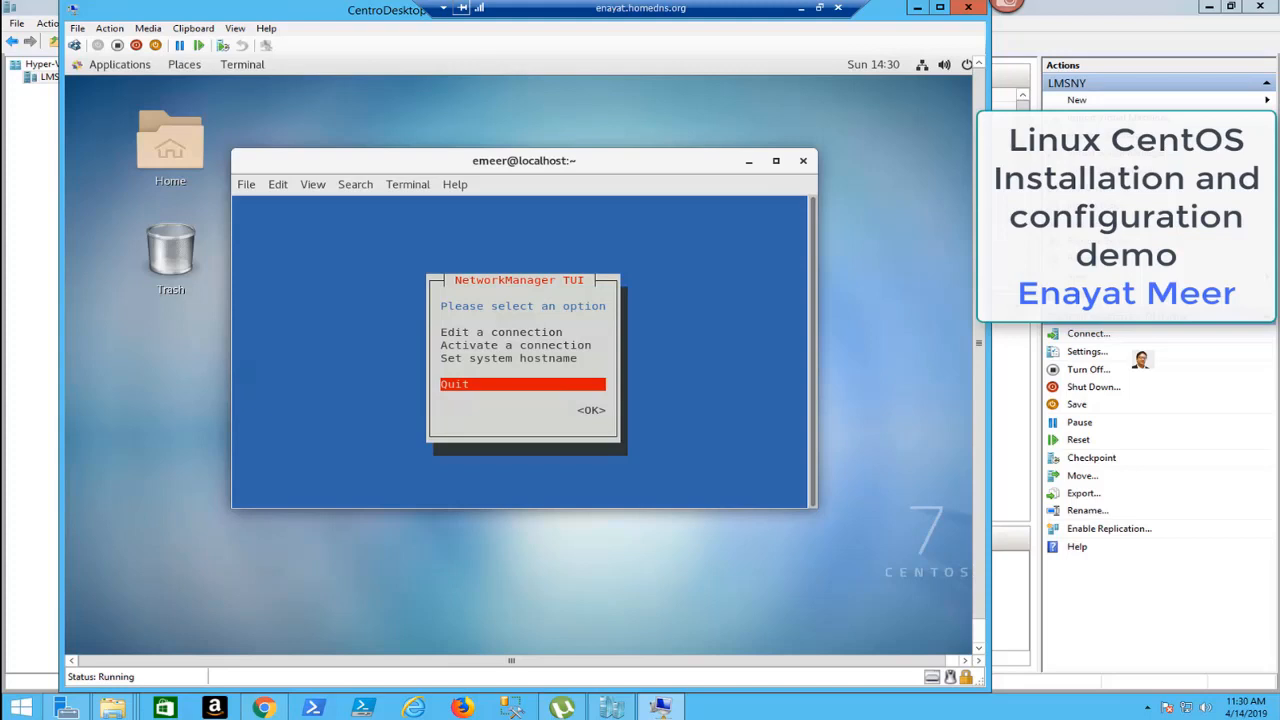
{"action": "key", "text": "Return"}
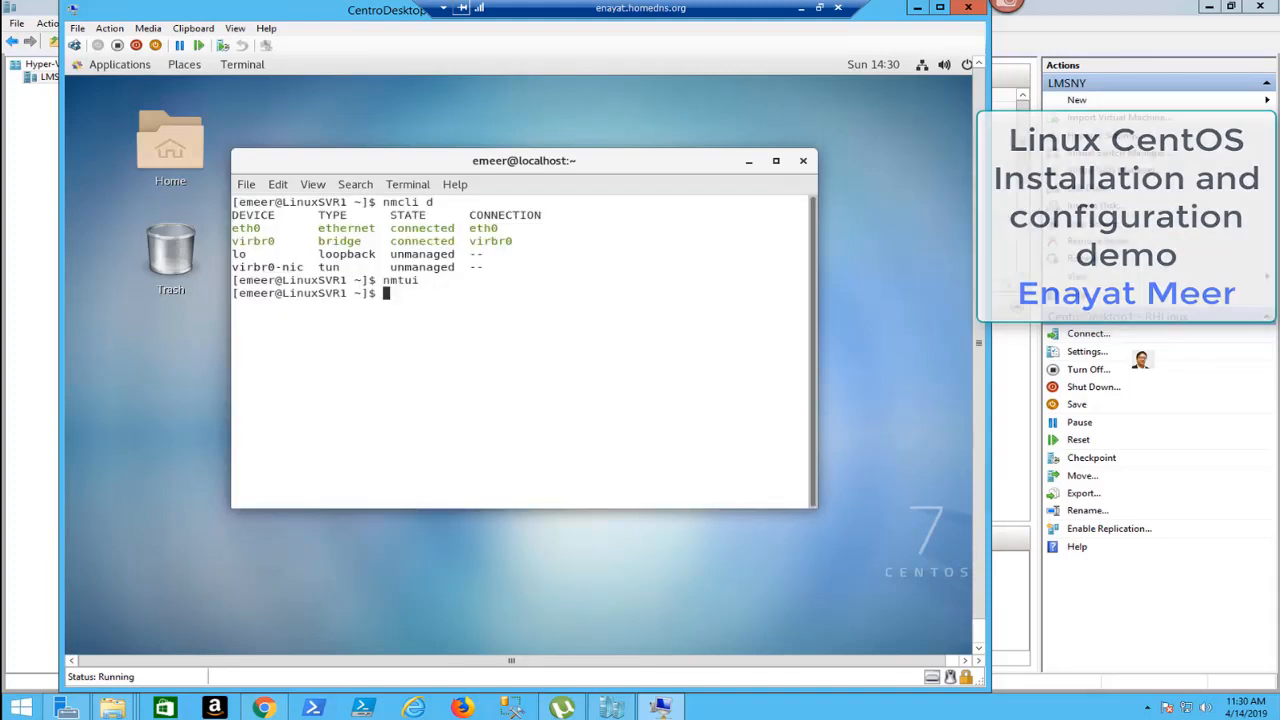
- Run systemctl restart network to apply the new static address
{"action": "type", "text": "systemctl restart network"}
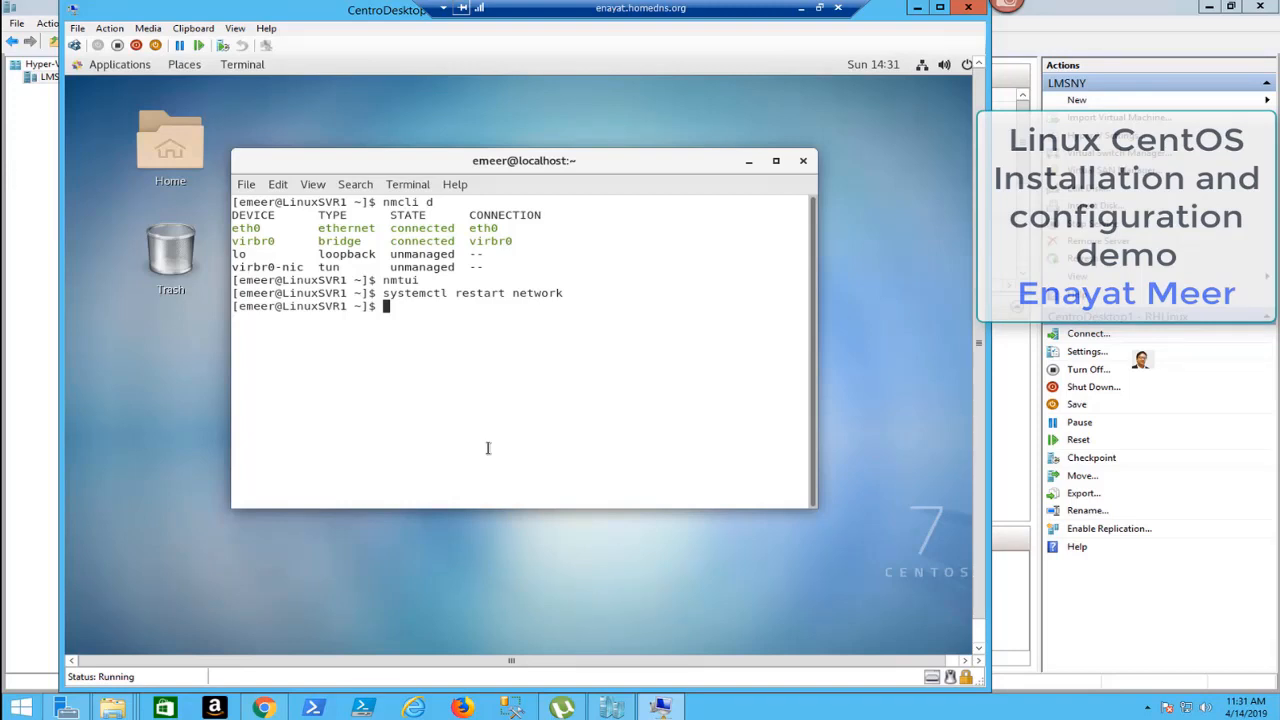
- Run ip addr and highlight eth0's 192.168.1.109/24 address in the output
{"action": "type", "text": "ip"}
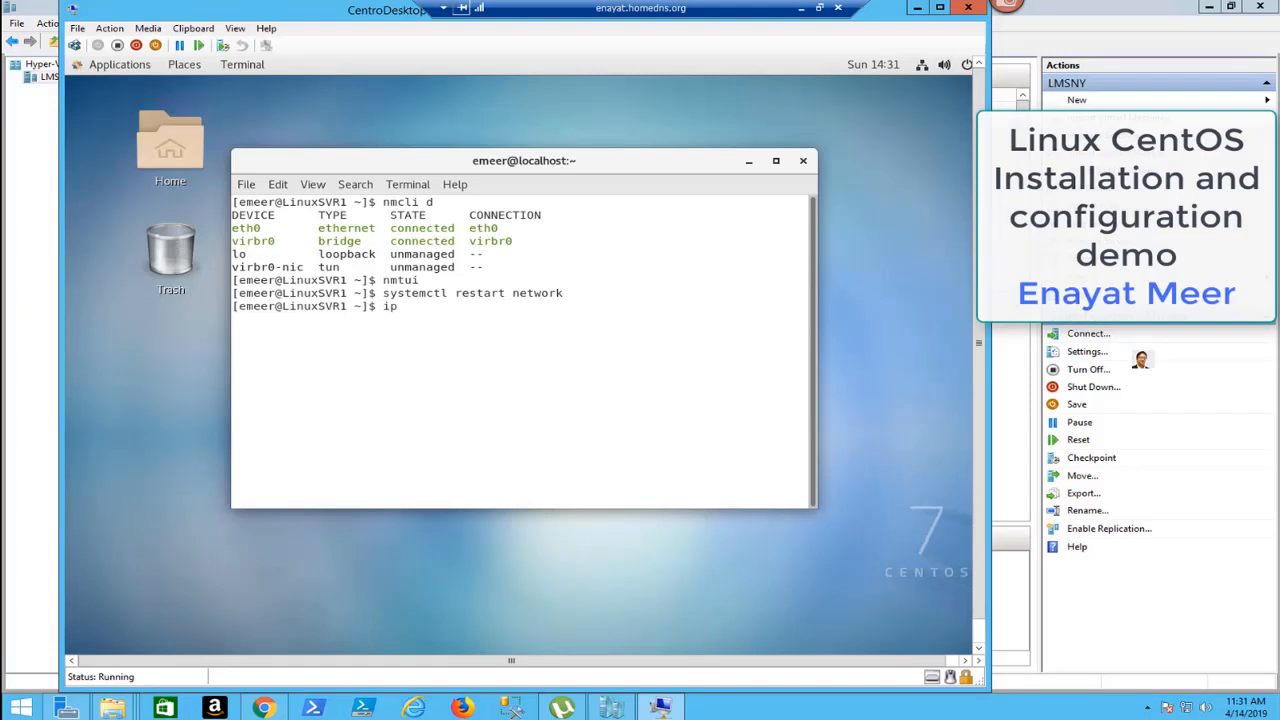
{"action": "type", "text": " addr"}
{"action": "key", "text": "Return"}
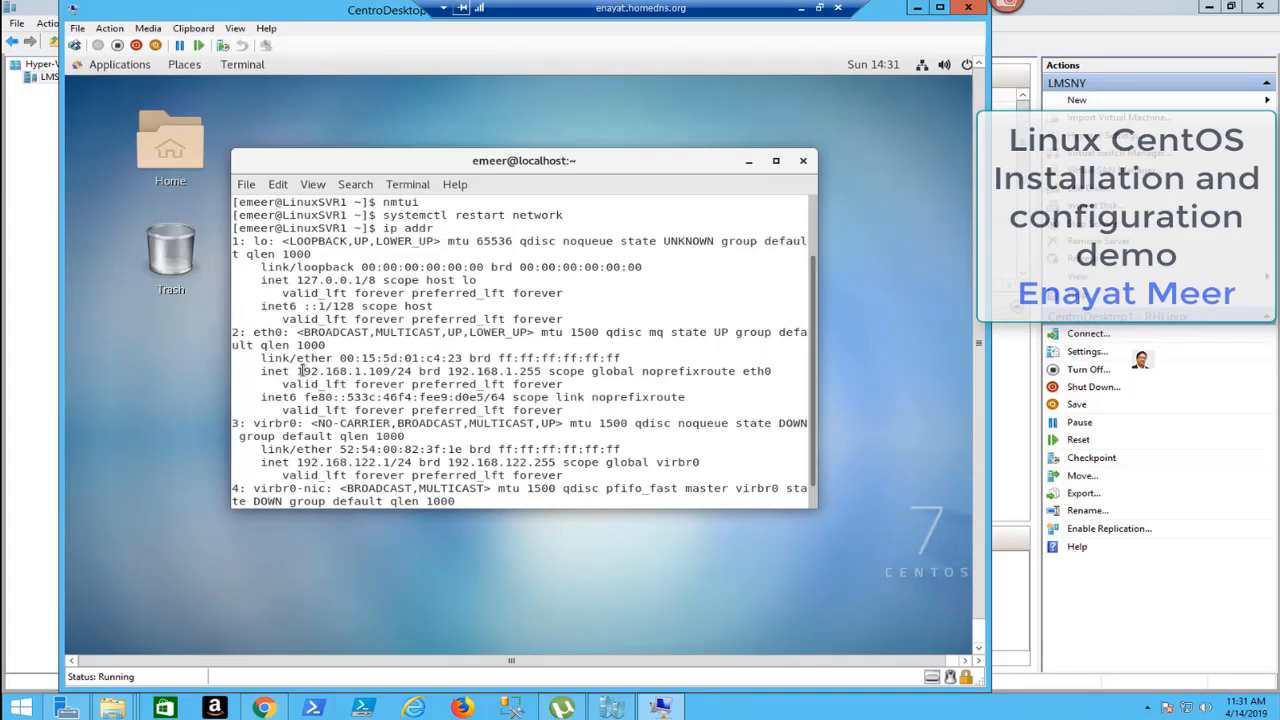
{"action": "left_click_drag", "start_coordinate": [297, 371], "coordinate": [613, 371]}
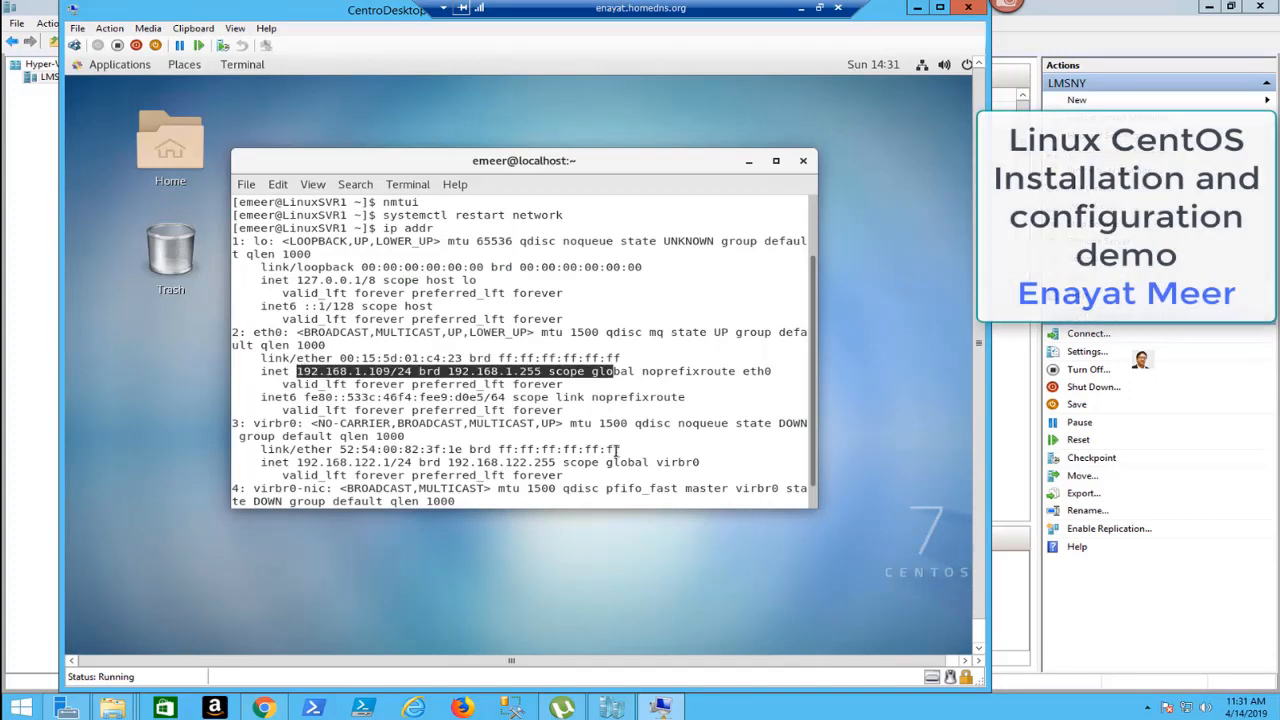